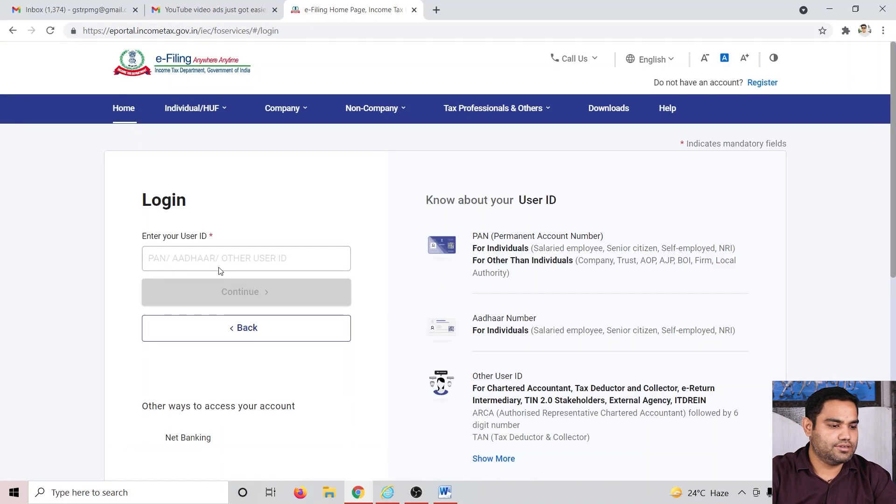
Step: Log in to the e-Filing portal by pasting the PAN as user ID and continuing
click(219, 264)
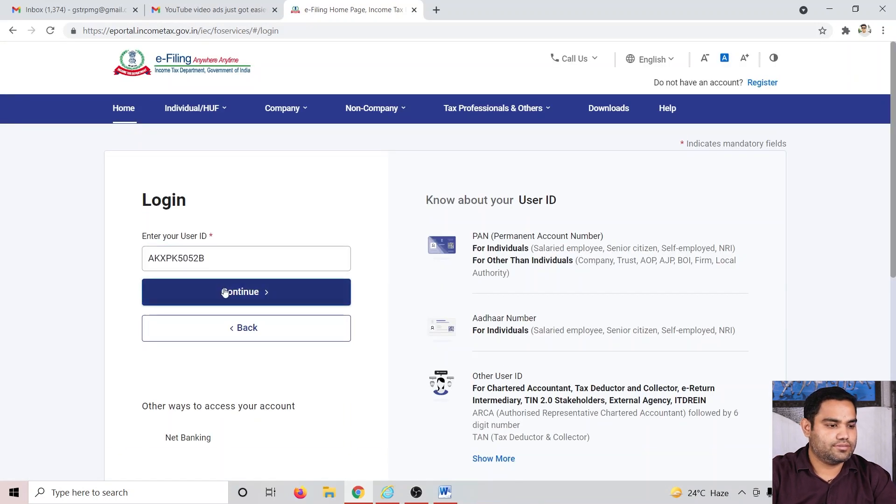
click(224, 292)
click(280, 458)
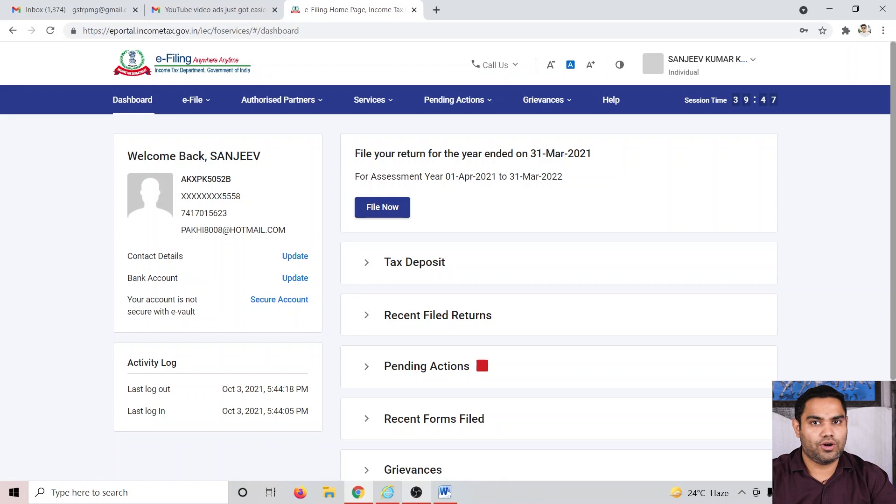
Step: Open the form for filing a new income tax return
mouse_move(416, 493)
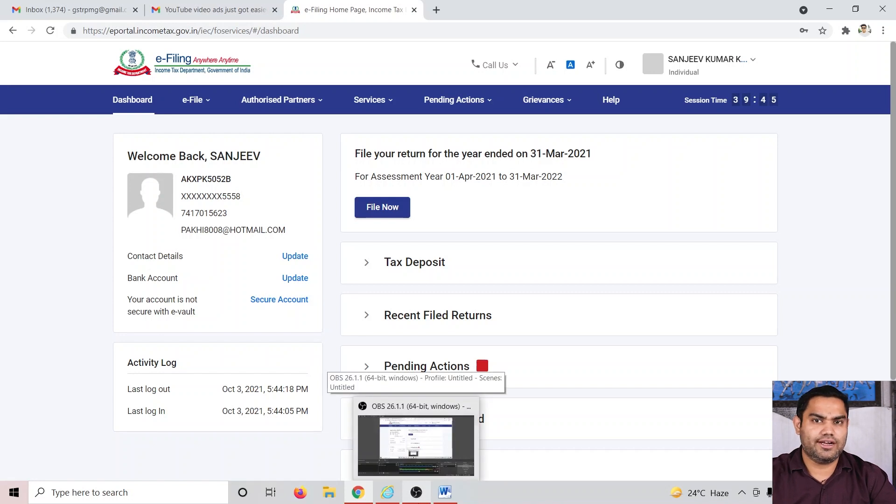
click(195, 100)
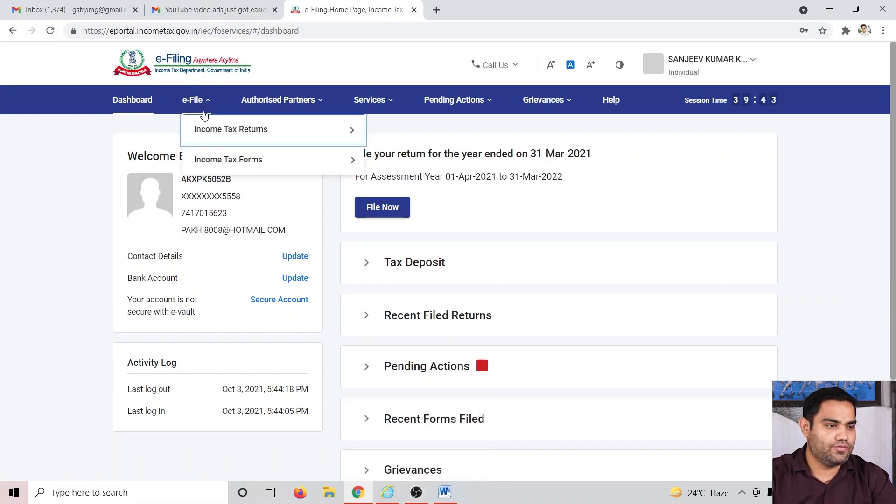
mouse_move(213, 131)
click(402, 133)
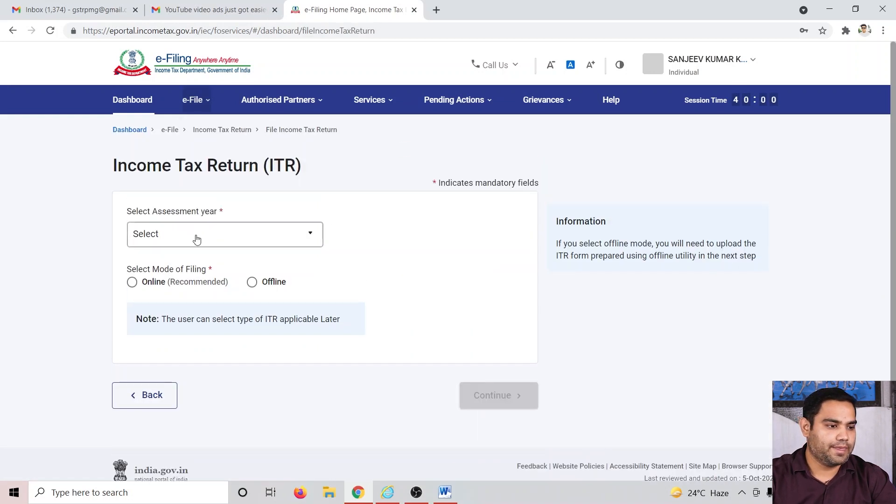
Step: Choose assessment year 2021-22 with Online filing mode and start a new filing instead of resuming the draft
click(197, 235)
click(190, 285)
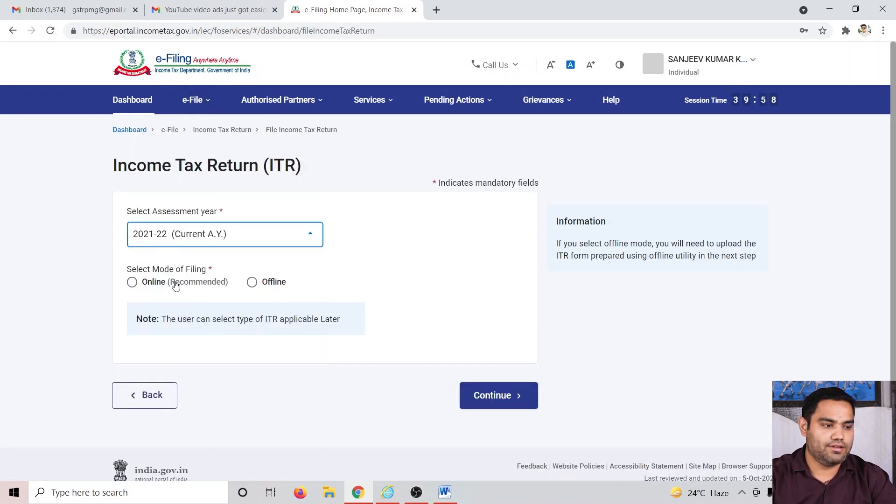
click(131, 285)
click(491, 396)
scroll(586, 343, down, 2)
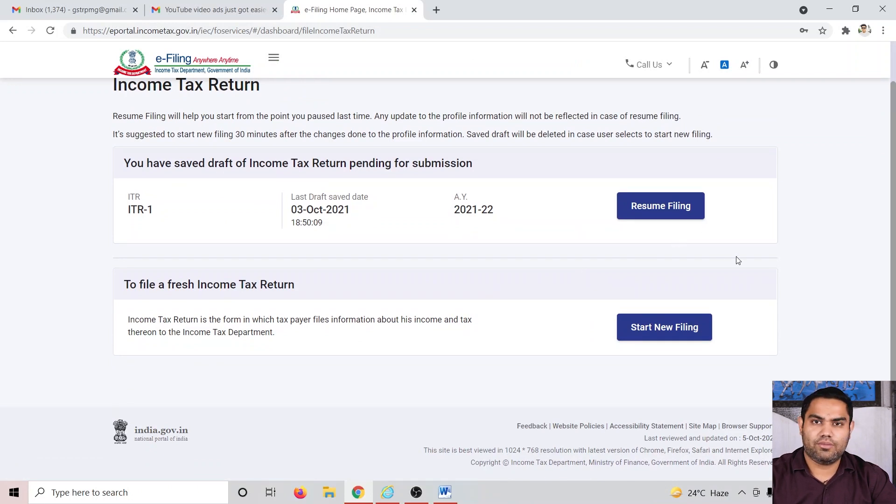
click(667, 327)
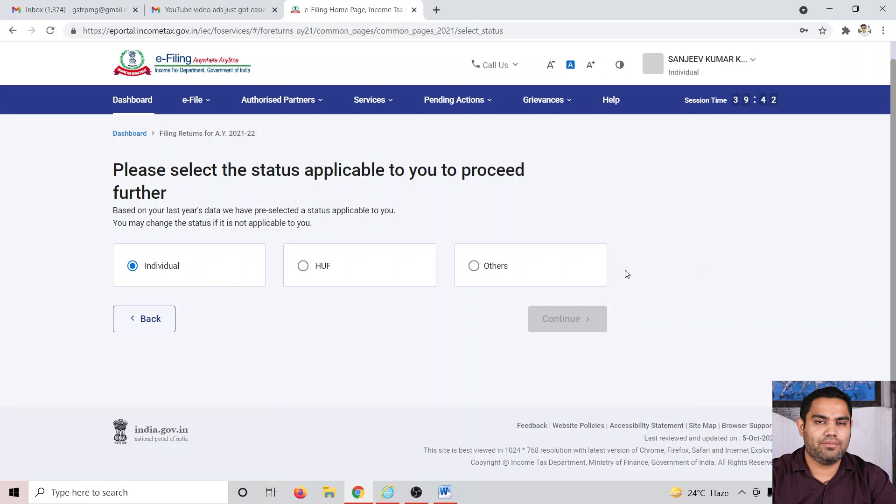
Step: Set the applicable status to Individual and continue
click(304, 265)
click(145, 269)
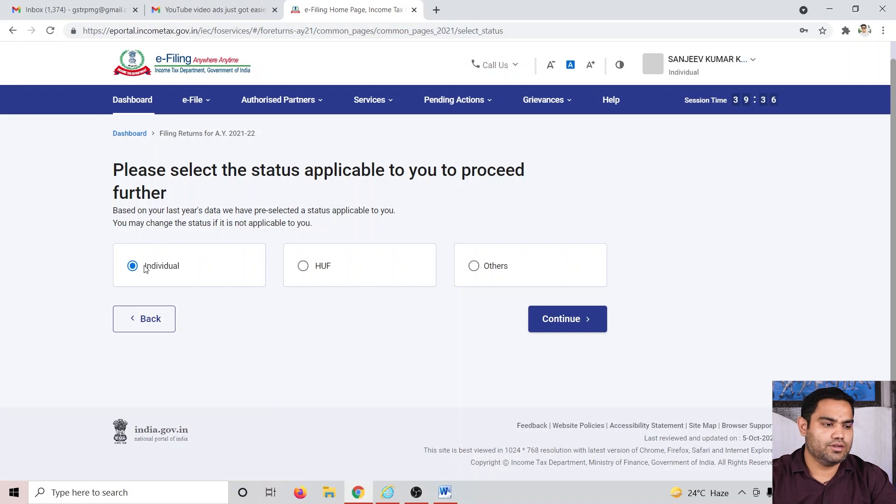
click(579, 320)
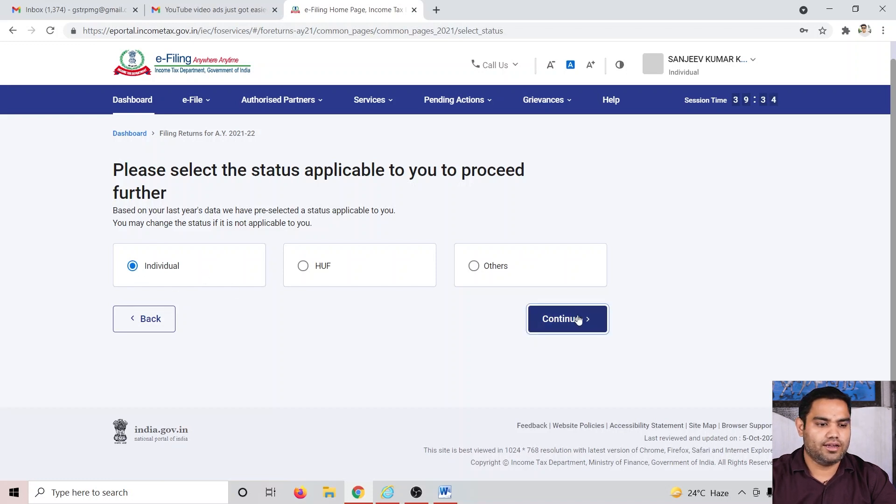
Step: Choose ITR-1 as the return form, proceed with it and get started
click(436, 313)
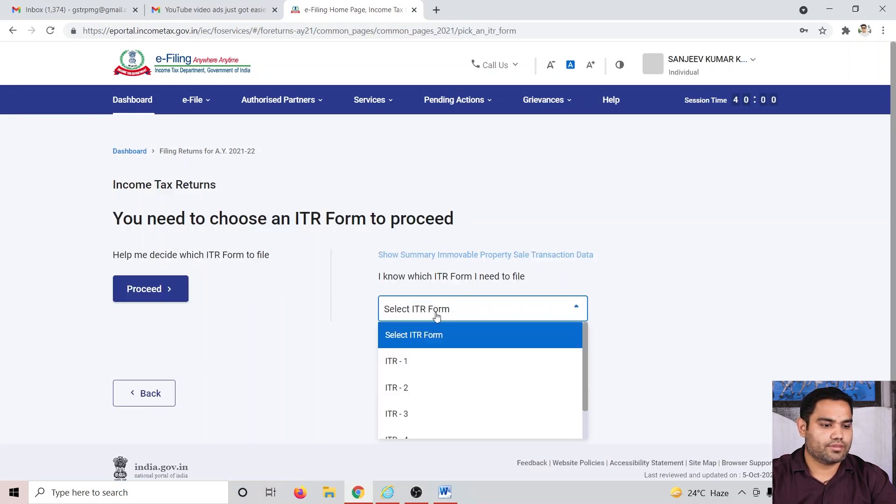
click(422, 368)
click(432, 279)
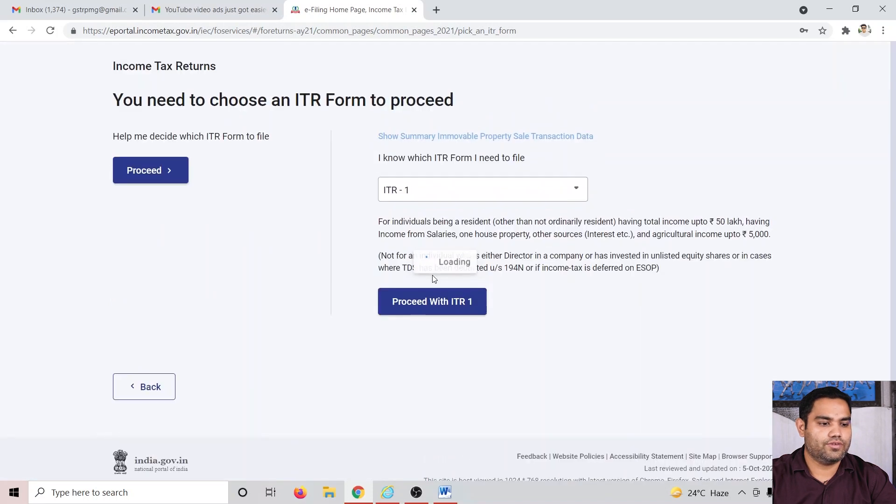
scroll(299, 365, down, 1)
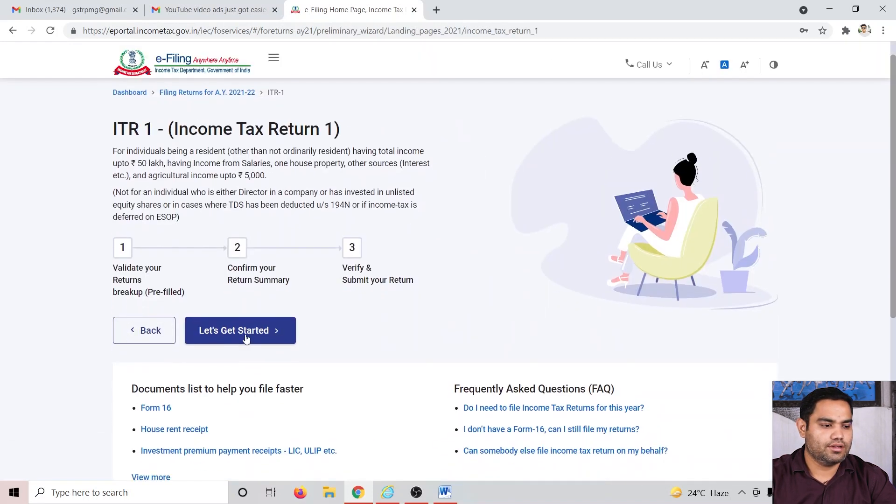
click(248, 332)
Step: Select 'Taxable income is more than basic exemption limit' as the filing reason and continue
click(133, 277)
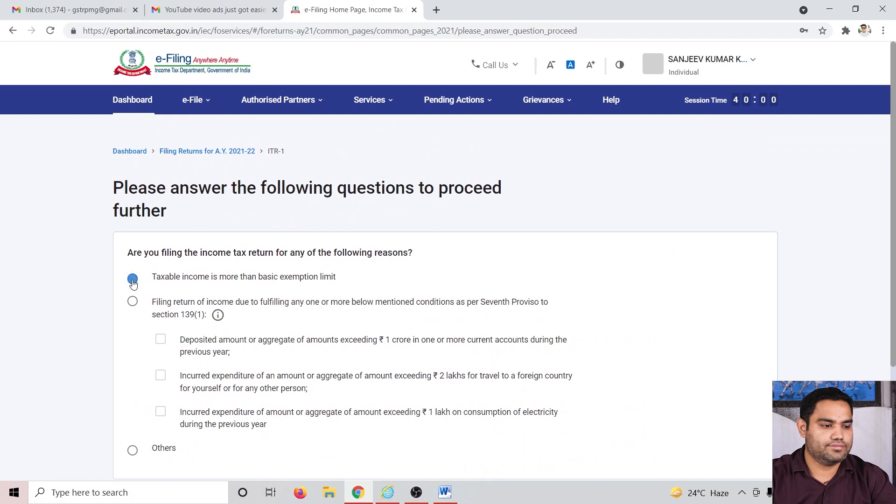
scroll(409, 362, down, 2)
scroll(366, 332, up, 3)
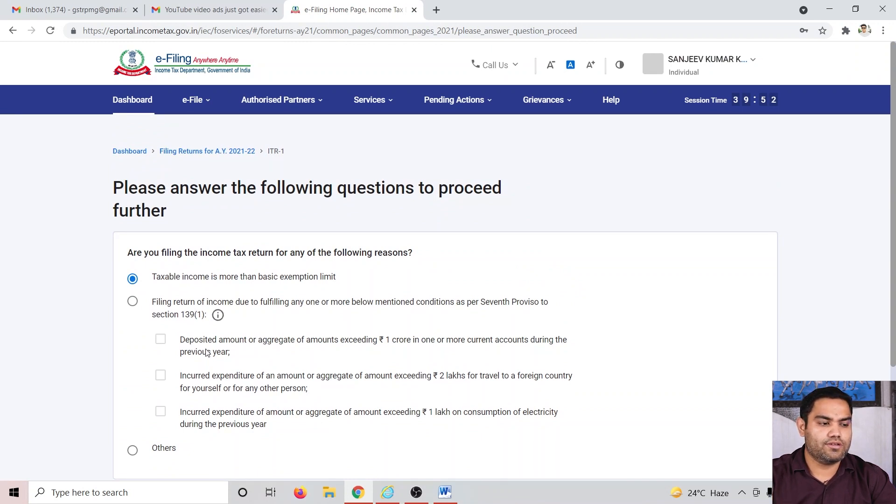
scroll(250, 403, down, 1)
scroll(250, 404, down, 1)
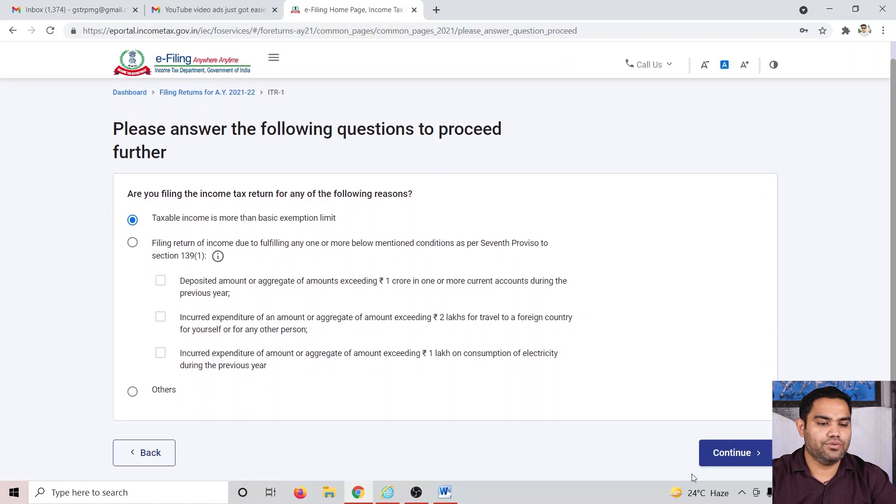
click(716, 453)
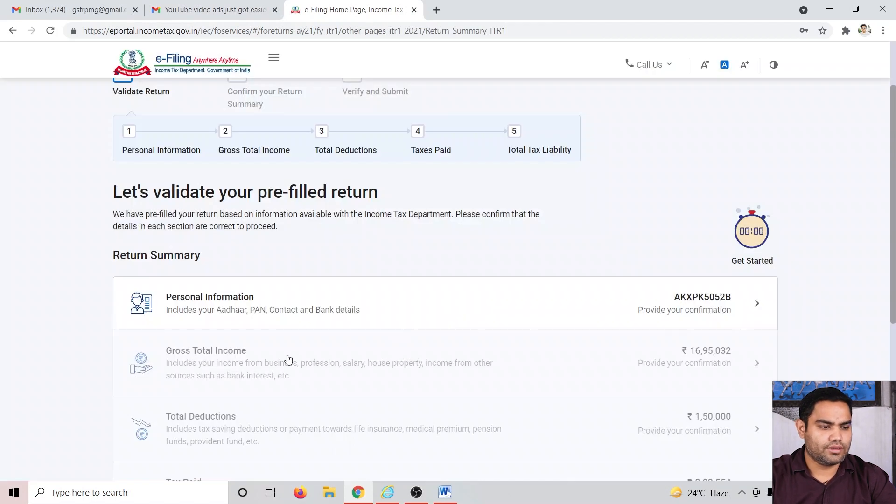
Step: Open the Personal Information section and answer No to opting for the new tax regime u/s 115BAC
click(720, 311)
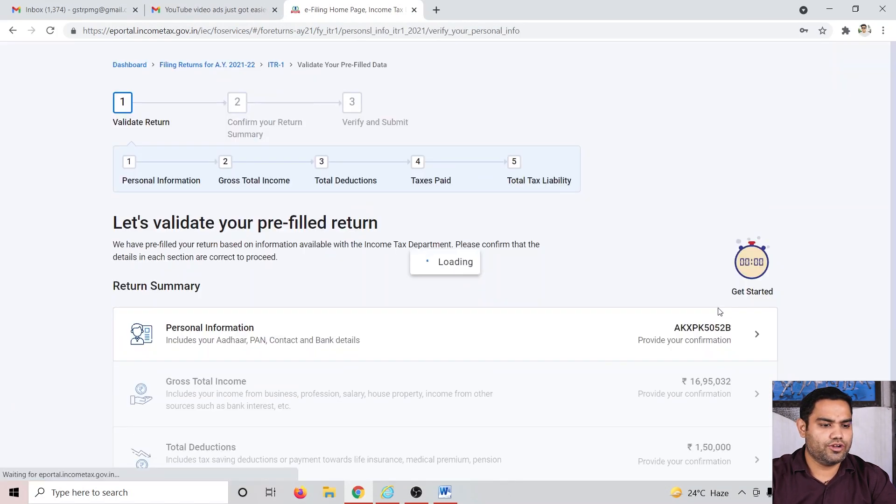
scroll(611, 300, down, 4)
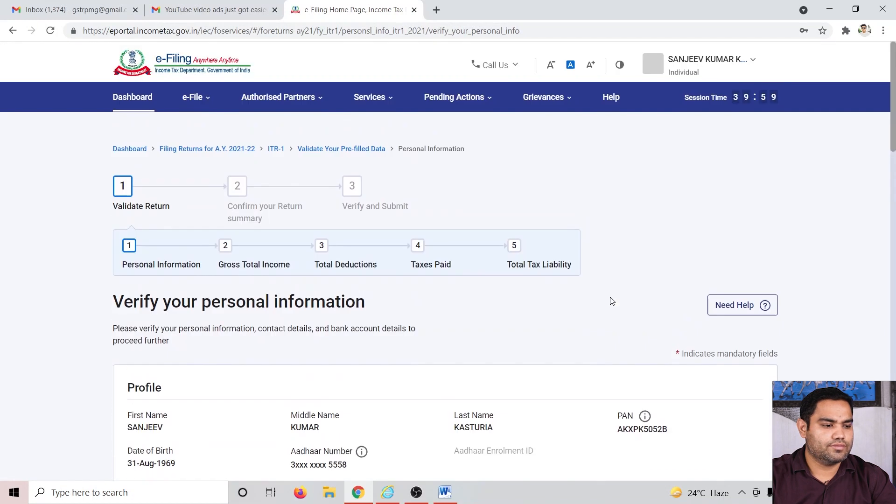
scroll(270, 352, down, 4)
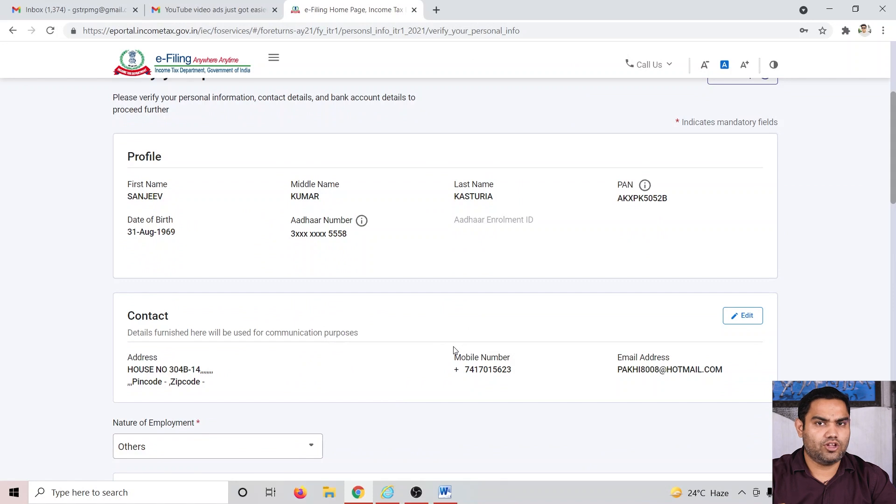
scroll(458, 363, down, 4)
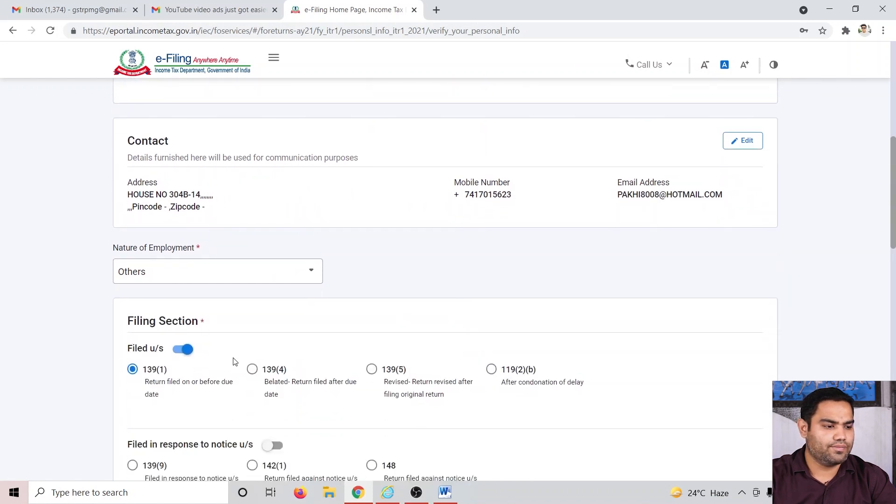
scroll(286, 344, down, 3)
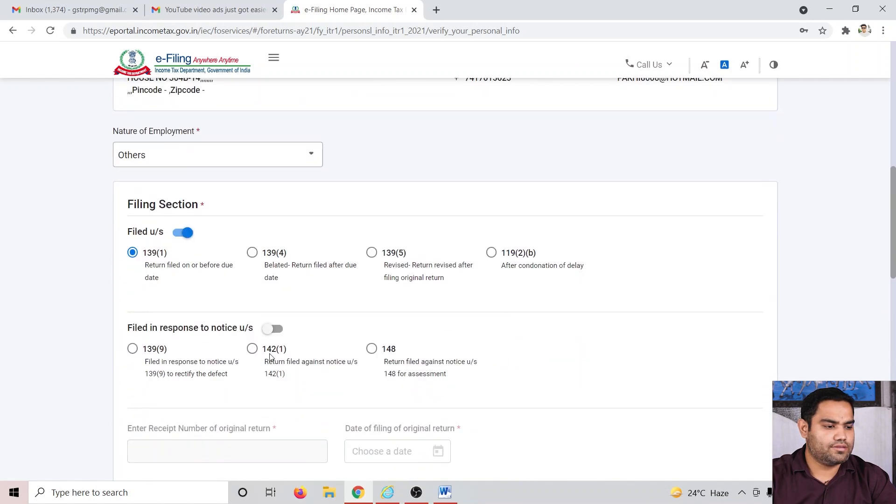
scroll(196, 389, down, 5)
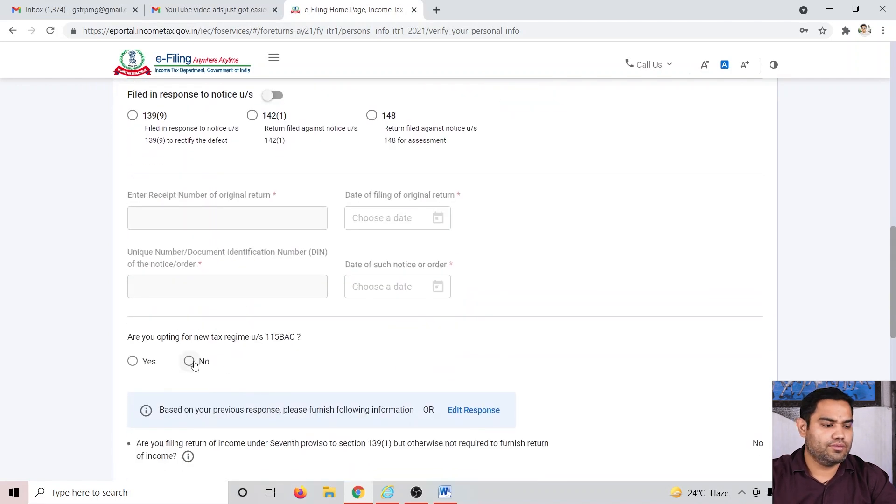
click(189, 362)
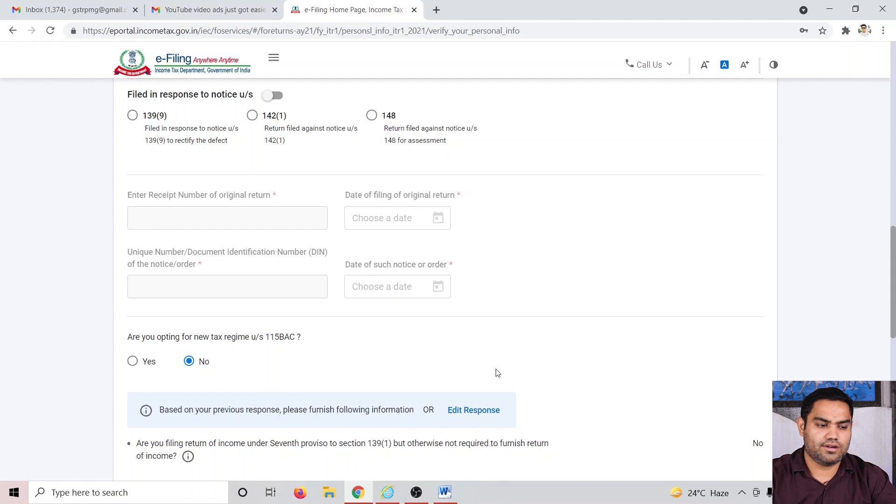
Step: Review the bank details and confirm the personal information section
scroll(513, 374, down, 5)
scroll(294, 355, down, 4)
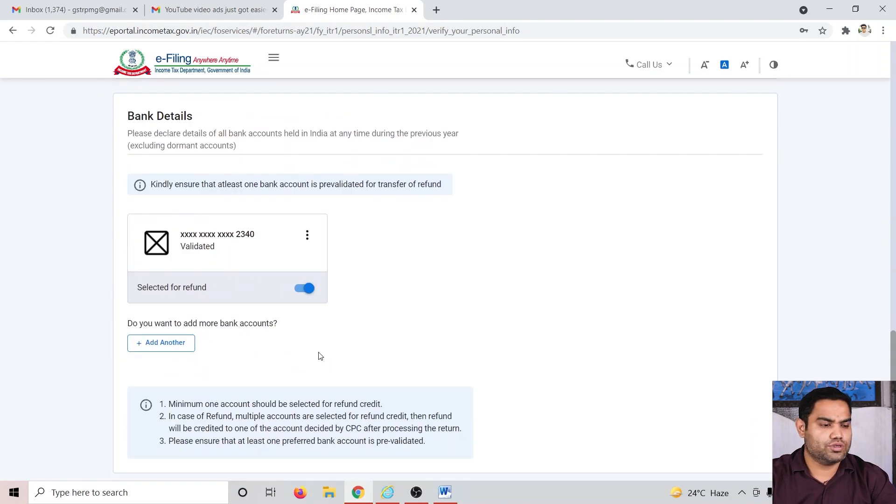
scroll(321, 357, down, 3)
scroll(320, 359, up, 2)
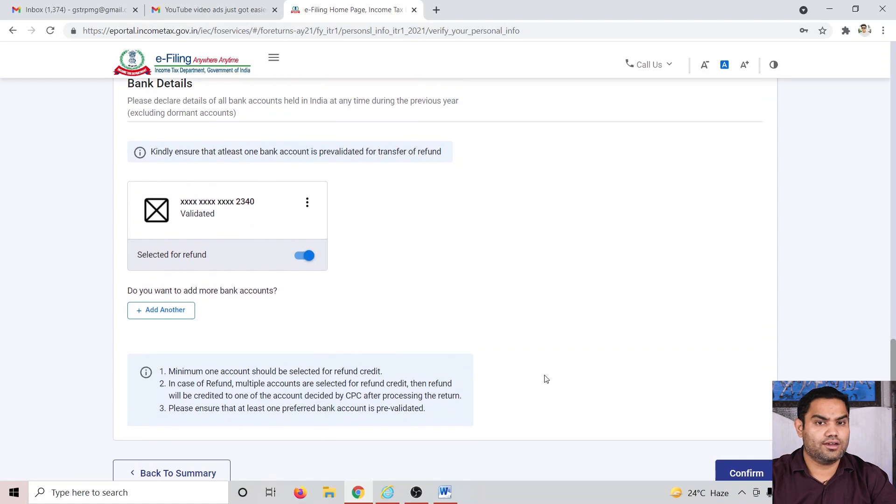
scroll(677, 387, down, 3)
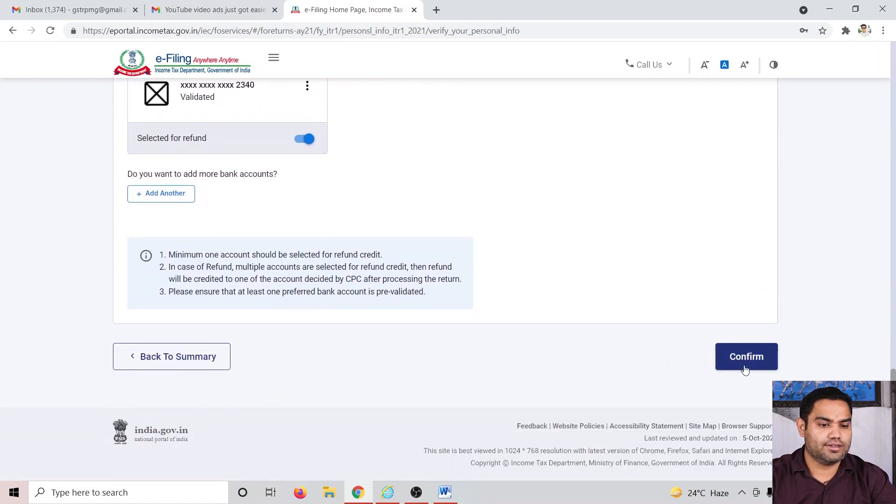
click(745, 369)
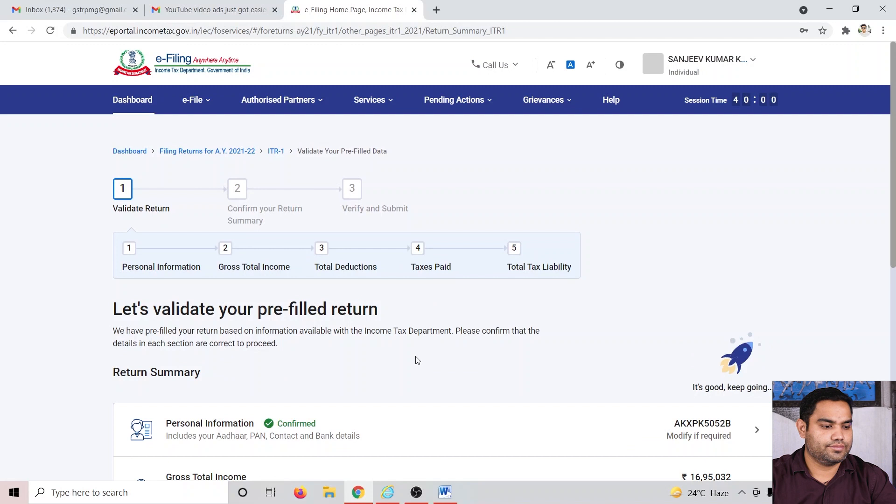
Step: Open the Gross Total Income section and skip the salary exemption questions
scroll(317, 365, down, 3)
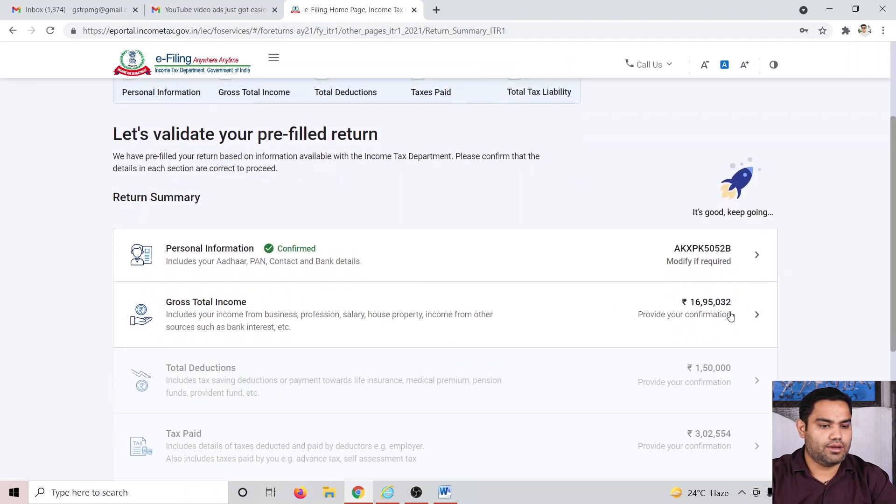
click(729, 315)
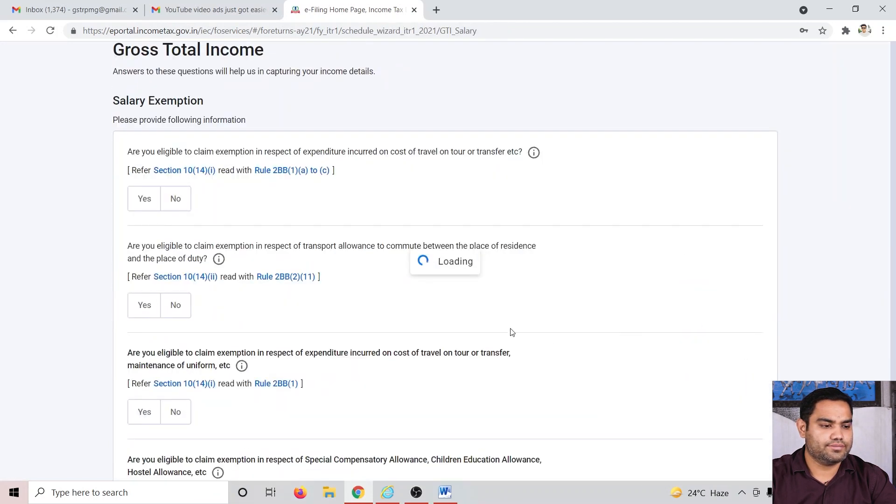
scroll(489, 349, down, 3)
scroll(394, 348, up, 2)
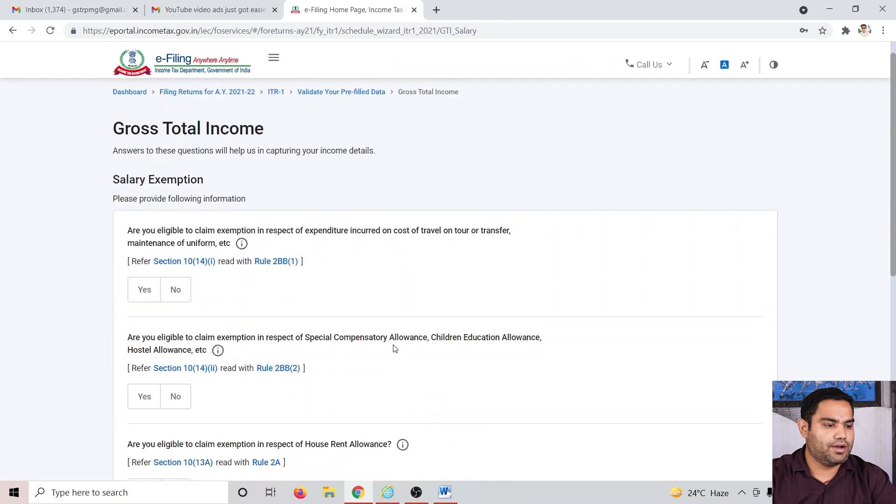
scroll(393, 349, down, 1)
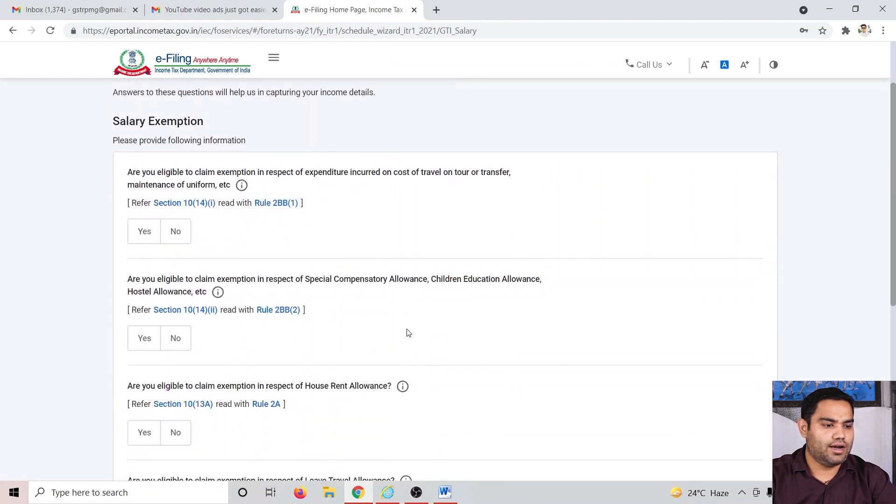
scroll(407, 334, down, 3)
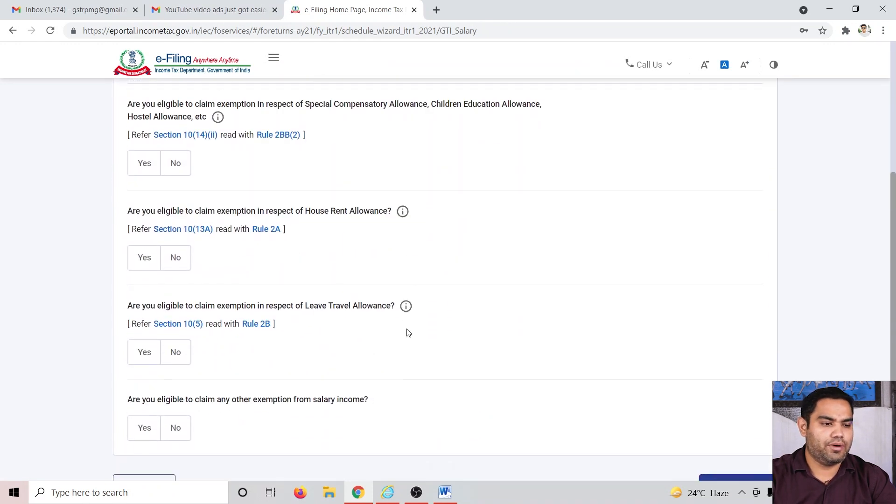
scroll(405, 335, down, 3)
scroll(402, 336, up, 2)
scroll(400, 337, down, 2)
click(254, 320)
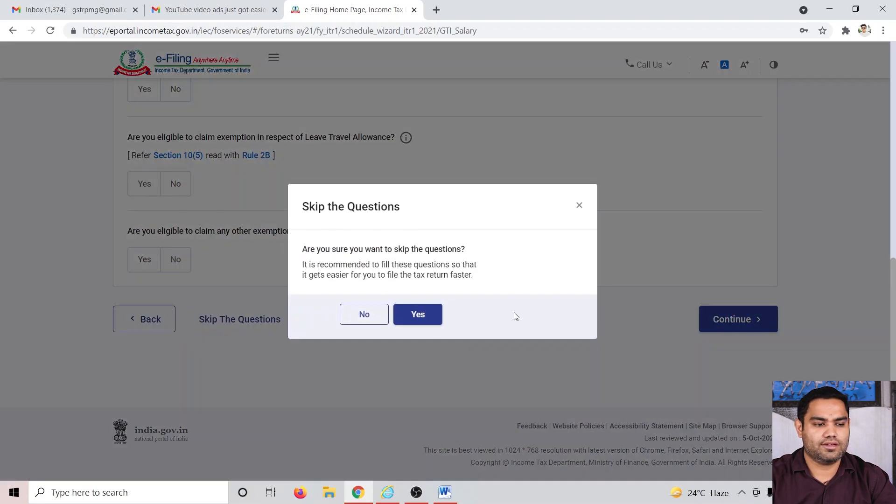
click(418, 302)
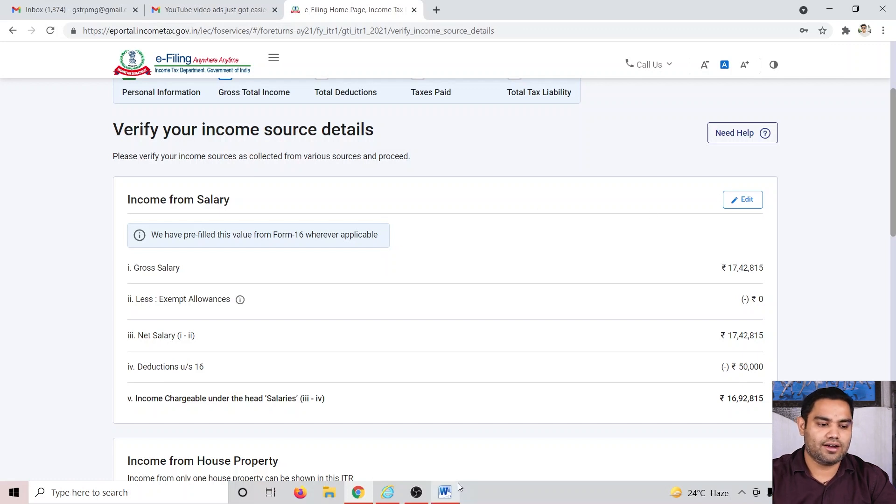
Step: Compare the salary figures in the computation document with the portal's pre-filled income from salary
click(445, 492)
scroll(540, 351, down, 6)
scroll(540, 351, down, 2)
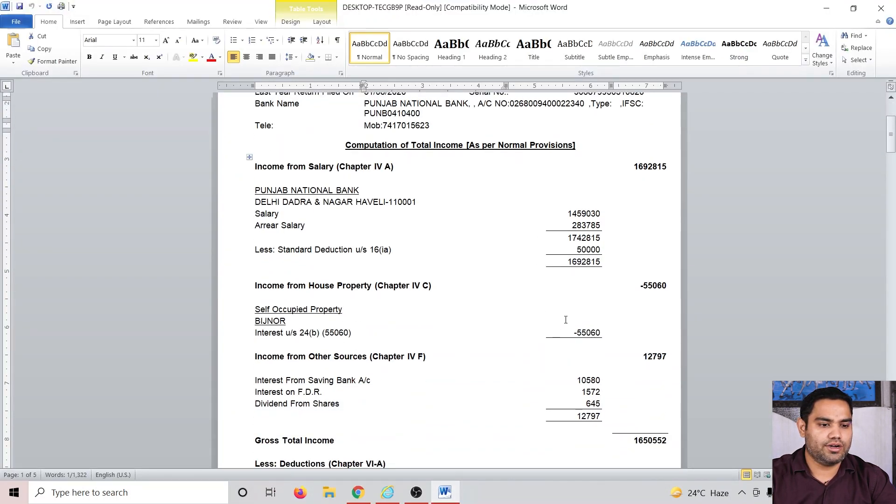
key(alt+Tab)
key(alt+Tab)
key(alt+Tab)
key(alt+Tab)
key(alt+Tab)
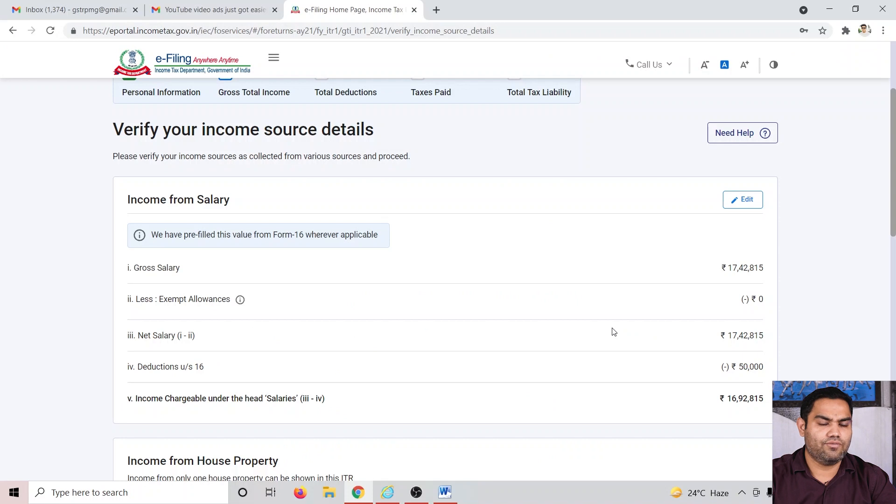
scroll(614, 331, down, 2)
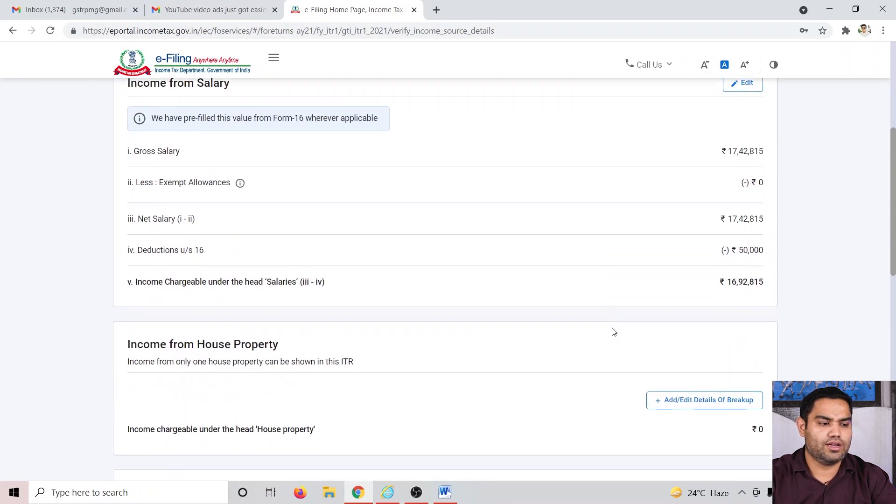
scroll(398, 352, down, 1)
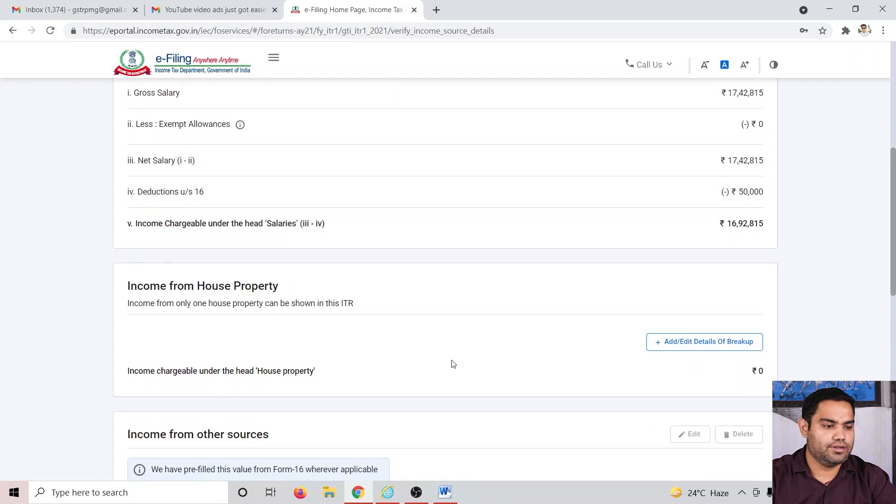
Step: Add the self-occupied house property details with interest payable on borrowed capital of 55060
click(698, 344)
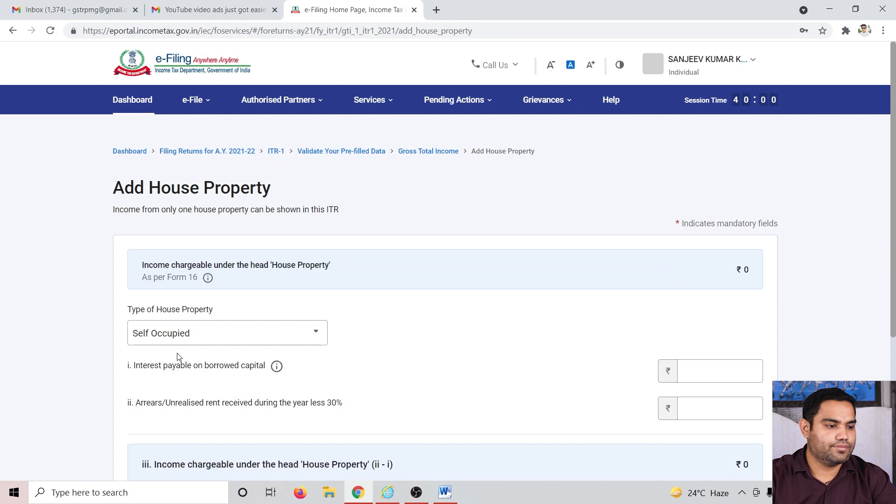
scroll(543, 396, down, 3)
click(754, 254)
key(alt+Tab)
key(alt+Tab)
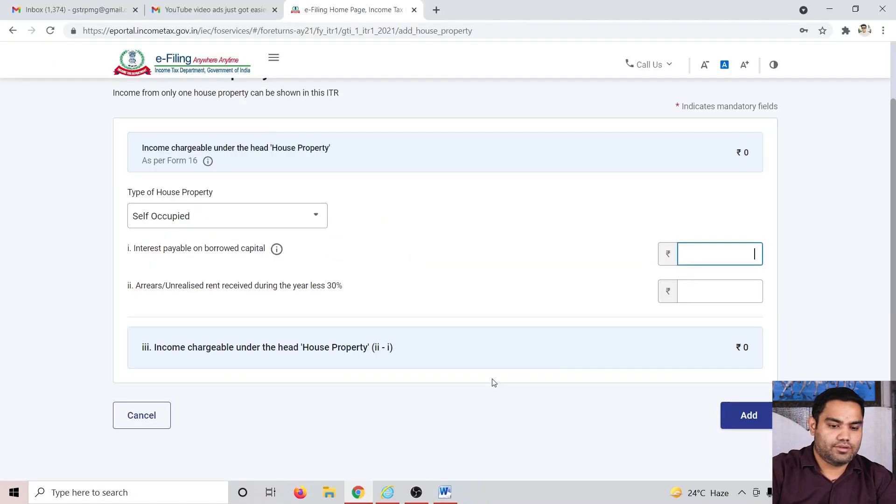
text(55060)
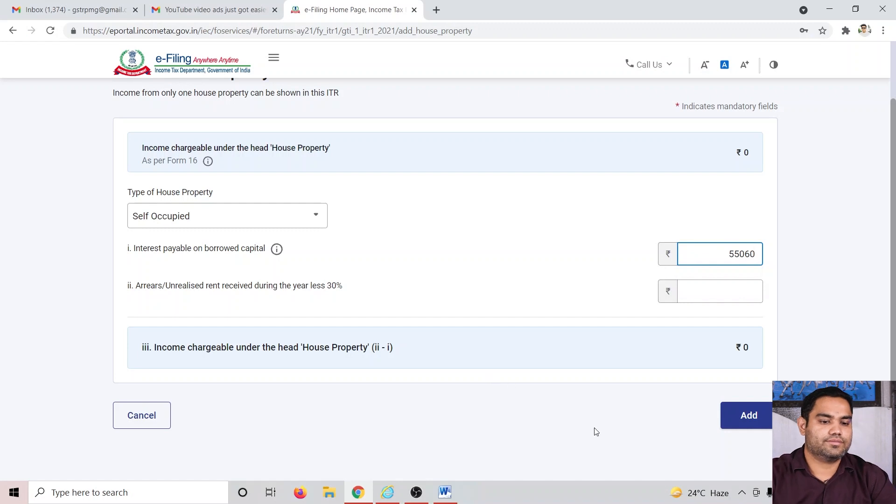
click(746, 416)
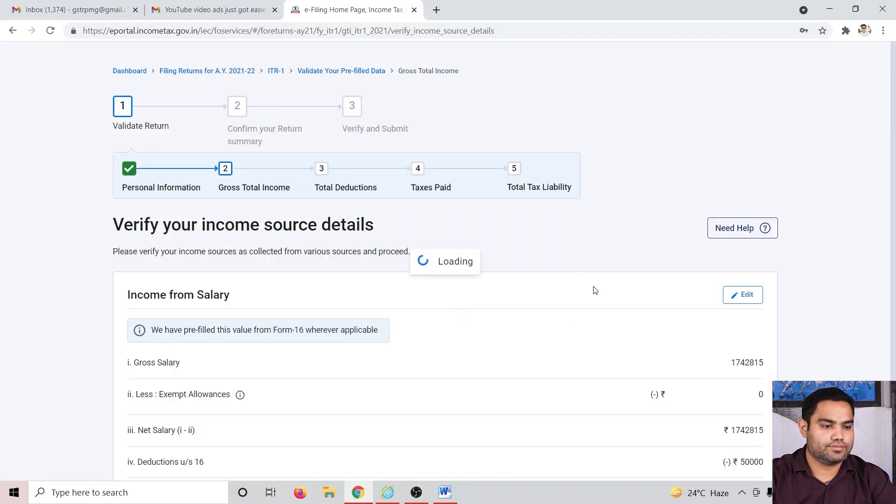
Step: Compare the portal's income from other sources with the figures in the computation document
scroll(636, 340, down, 3)
scroll(637, 340, down, 7)
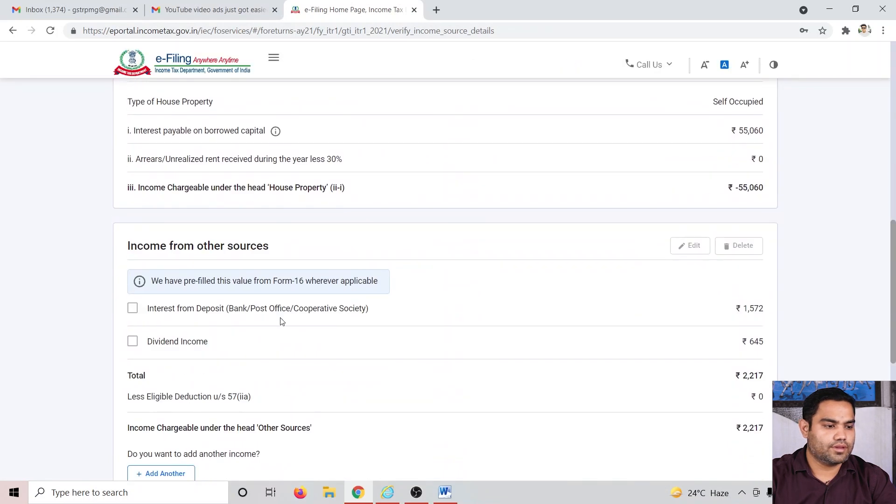
scroll(620, 336, down, 1)
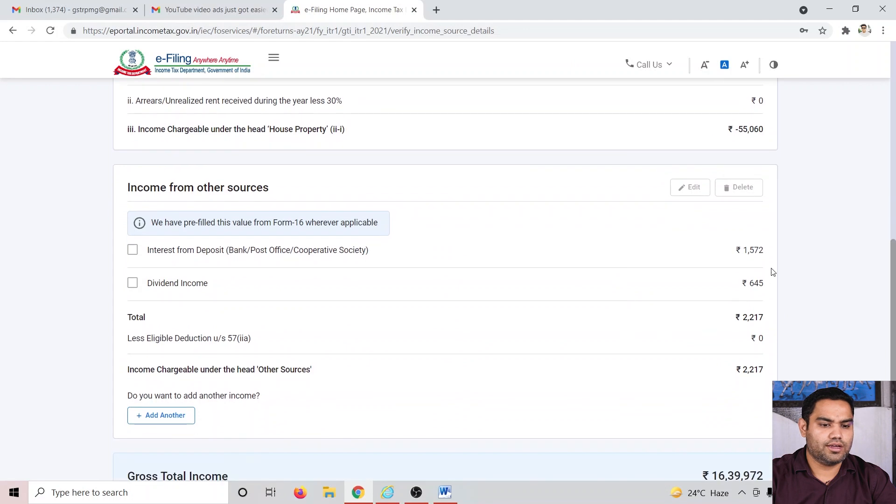
key(alt+Tab)
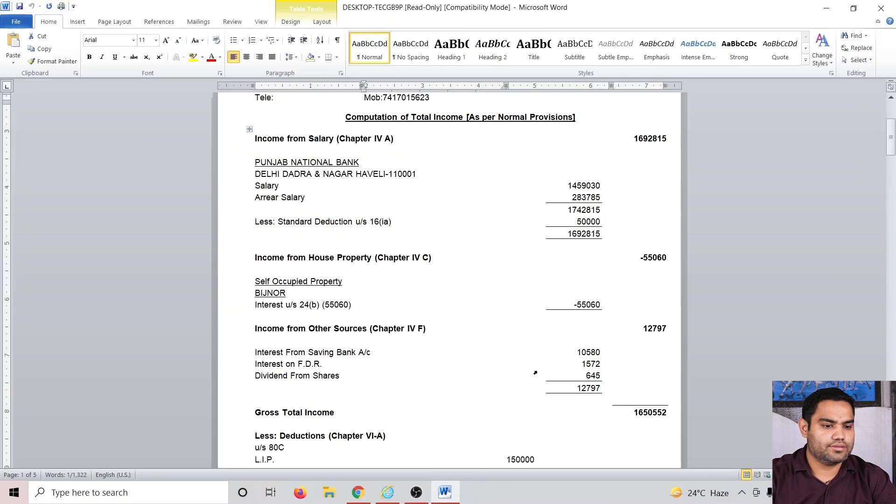
key(alt+Tab)
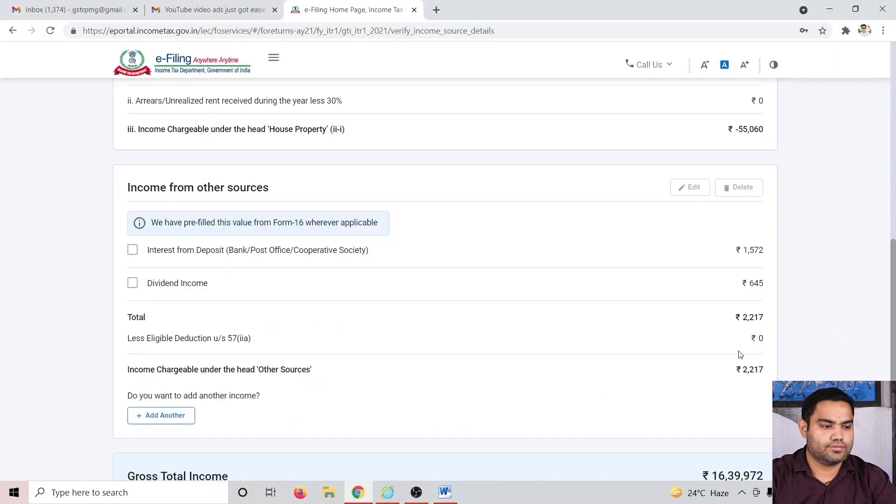
scroll(759, 365, down, 1)
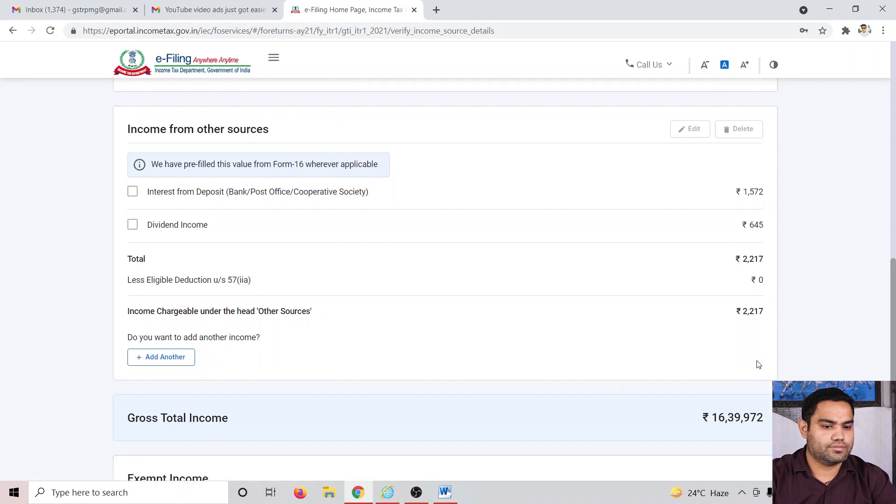
key(alt+Tab)
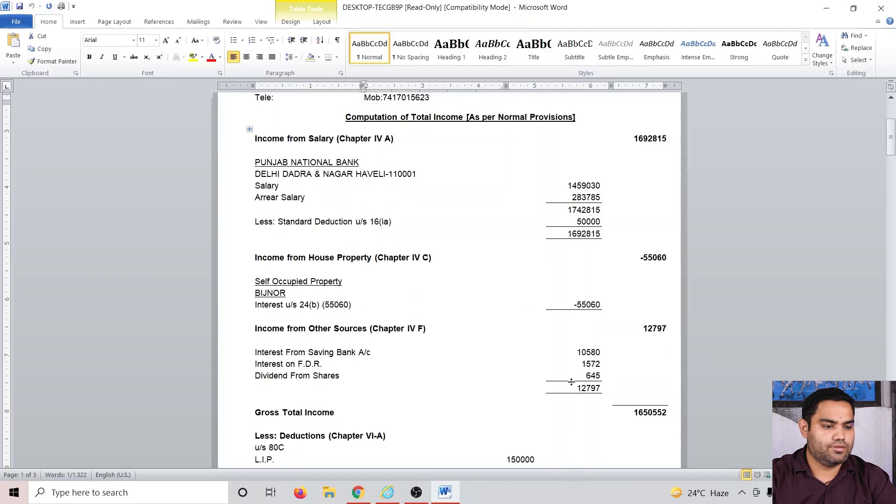
key(alt+Tab)
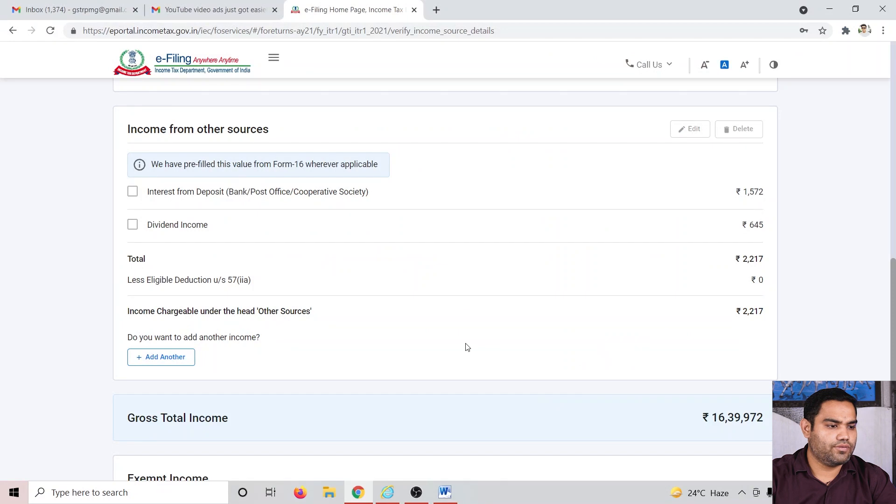
scroll(229, 364, up, 2)
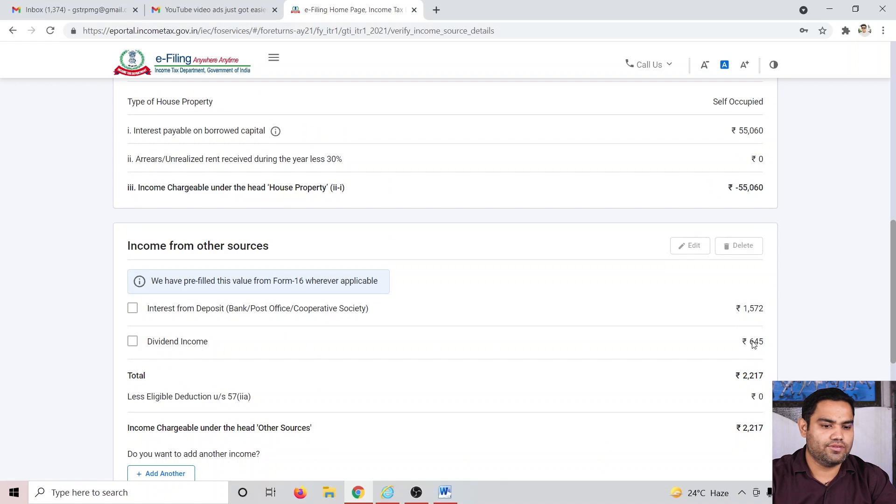
scroll(648, 330, down, 2)
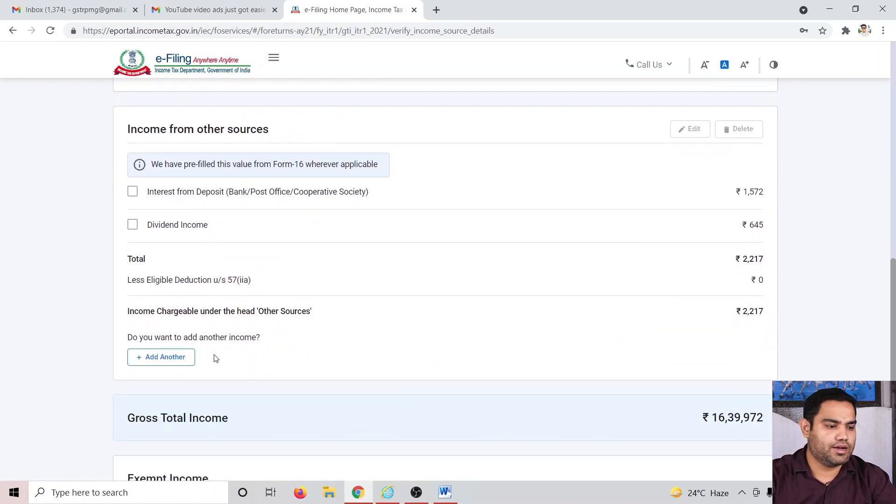
Step: Add savings bank account interest of 10580 to the income from other sources and save it
click(186, 356)
click(268, 350)
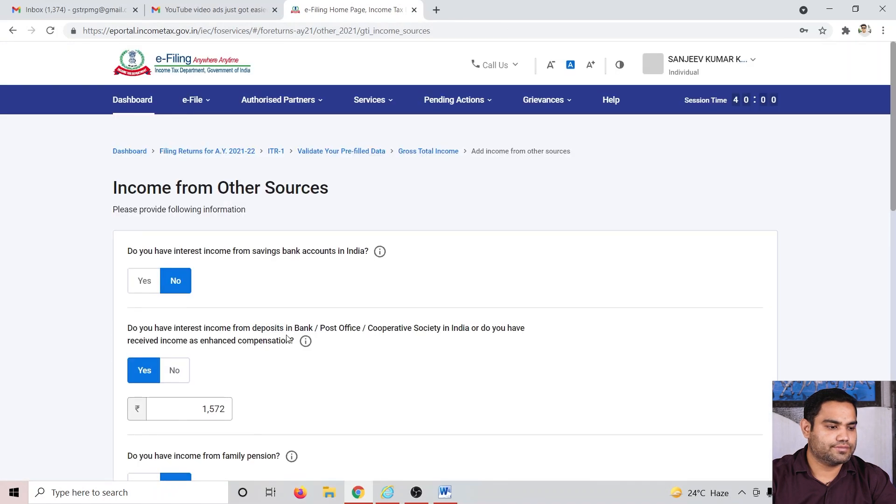
scroll(288, 341, down, 3)
scroll(288, 345, up, 3)
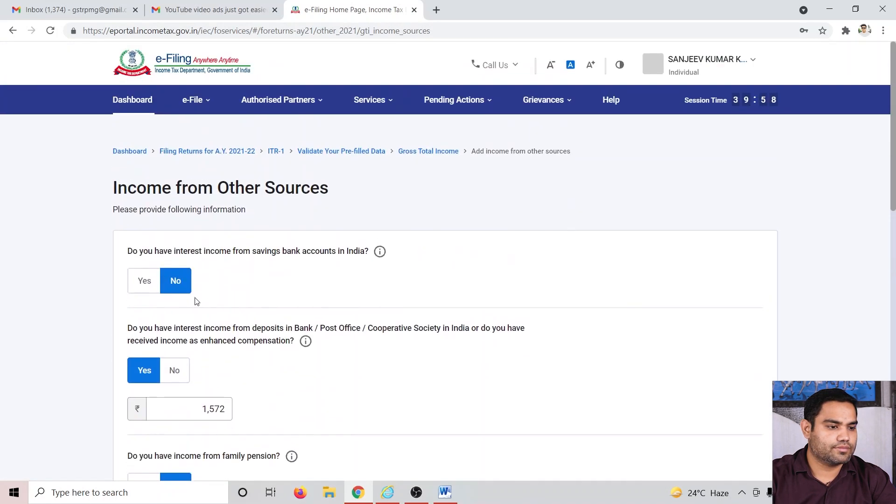
click(155, 278)
click(183, 322)
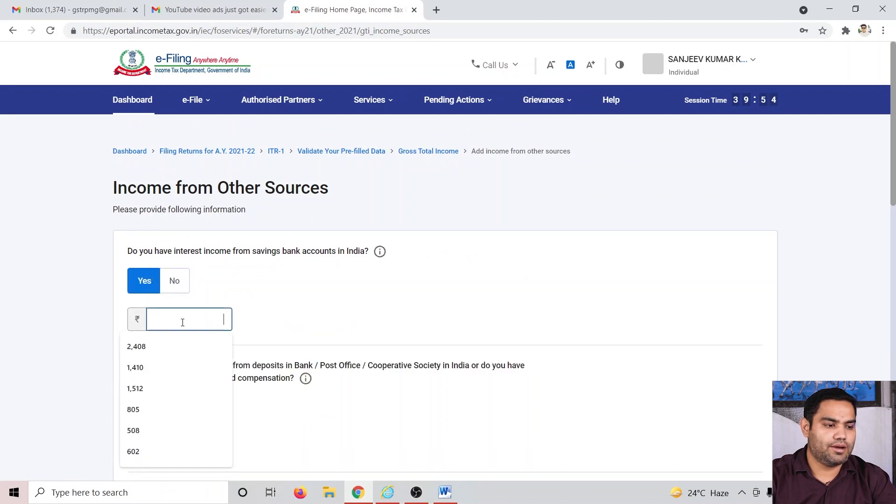
key(alt+Tab)
key(alt+Tab)
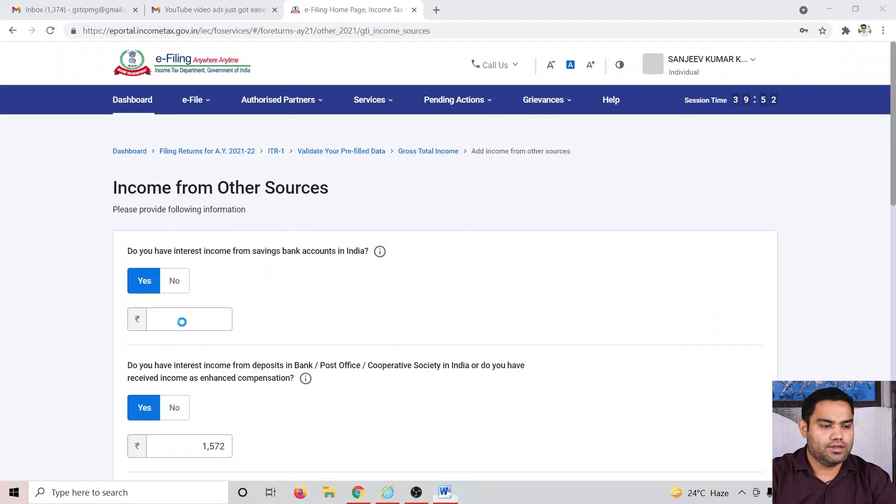
text(10580)
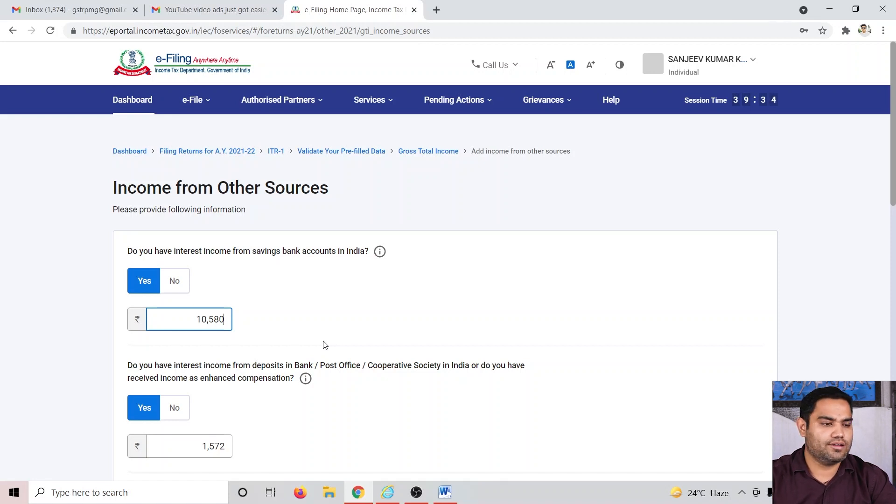
scroll(313, 329, down, 4)
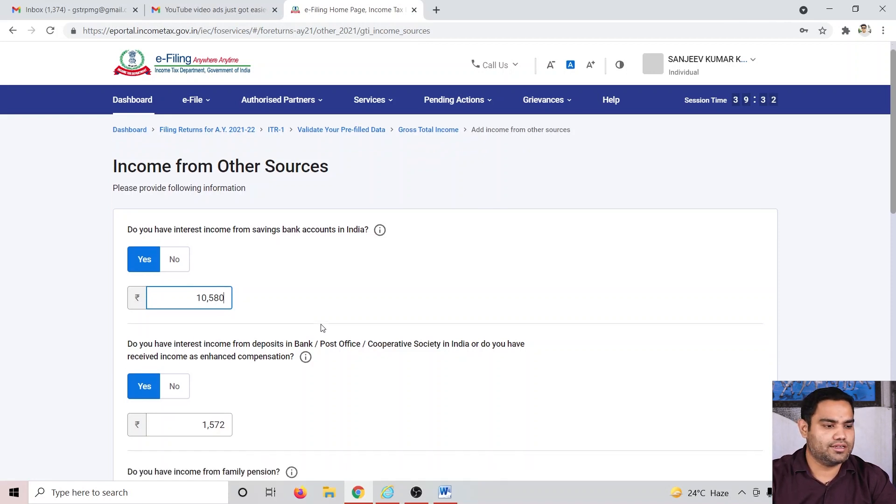
scroll(322, 328, down, 3)
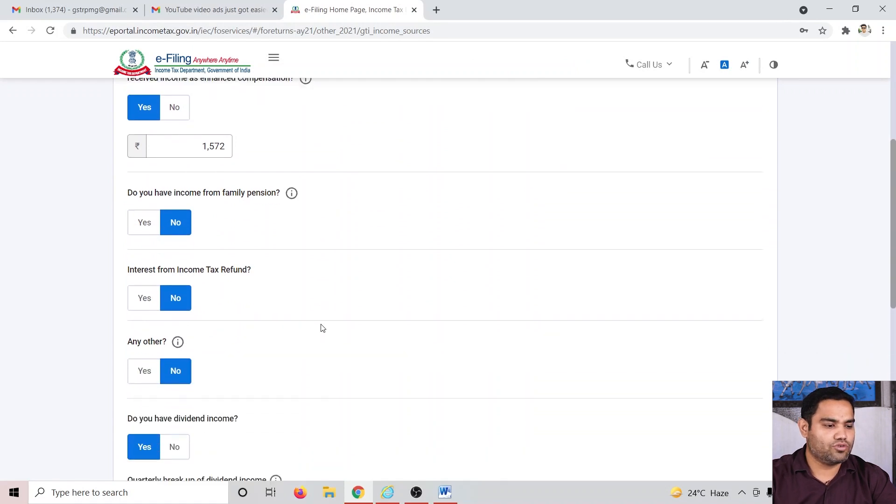
scroll(307, 356, up, 3)
scroll(306, 357, down, 12)
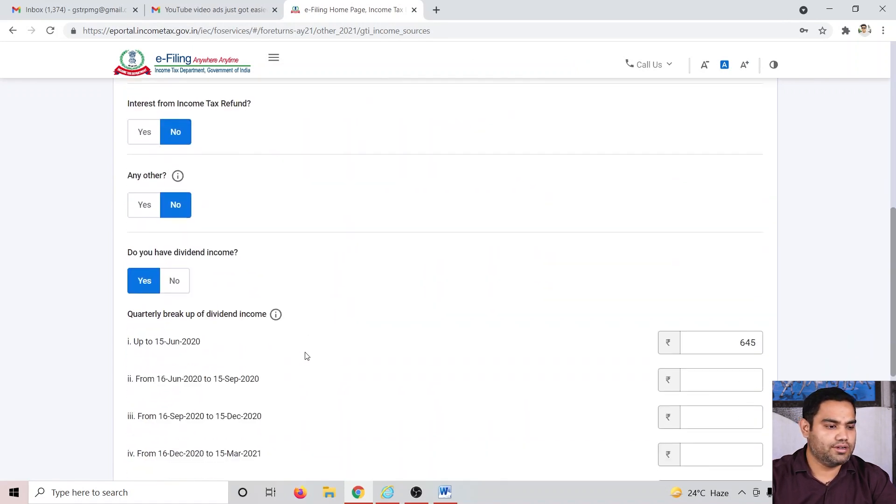
click(738, 322)
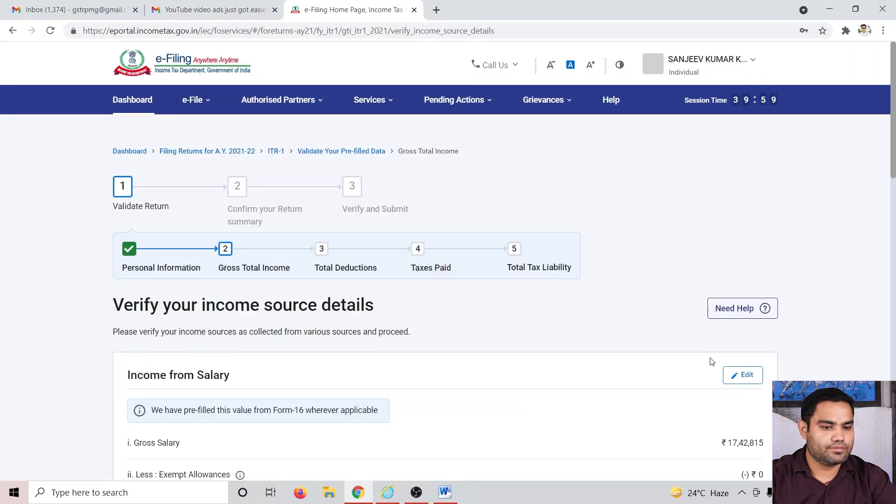
Step: Check the updated gross total income against the computation document and confirm the Gross Total Income section
scroll(712, 357, down, 4)
scroll(735, 320, down, 3)
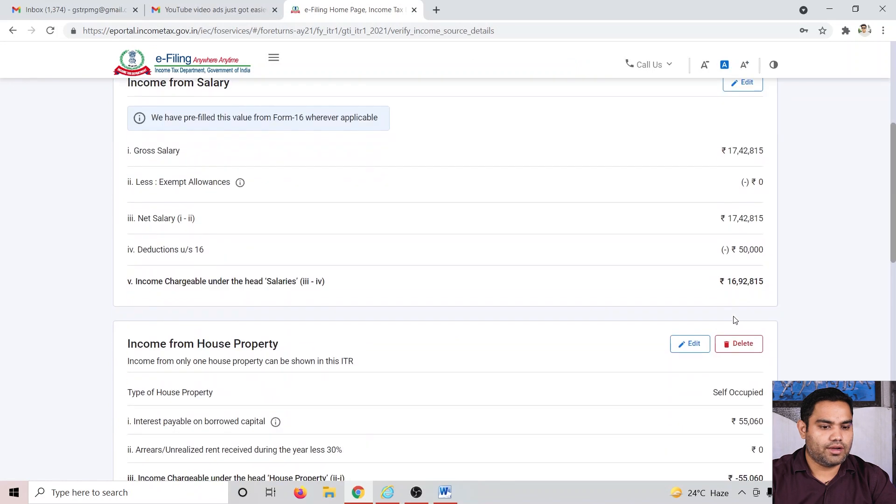
scroll(738, 374, down, 11)
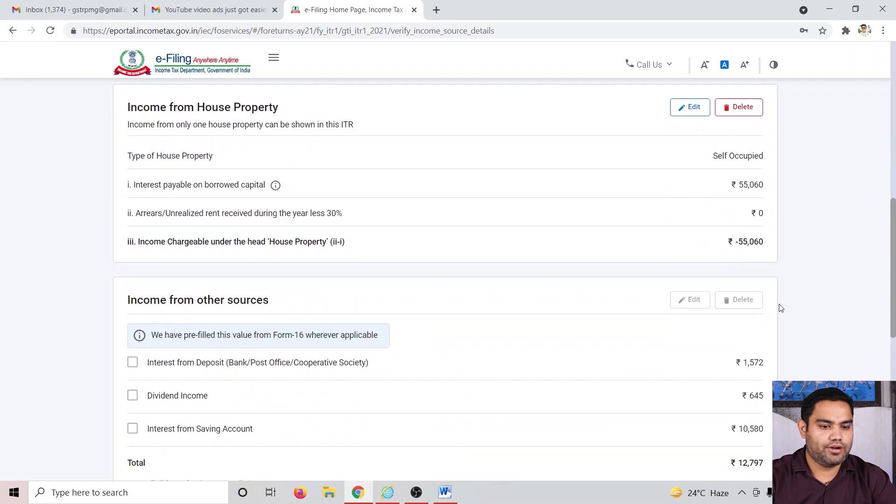
key(alt+Tab)
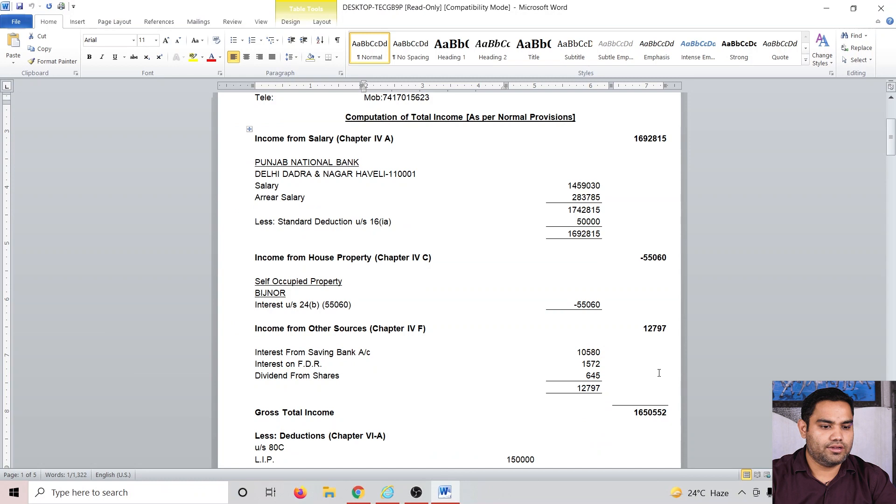
key(alt+Tab)
scroll(483, 332, down, 5)
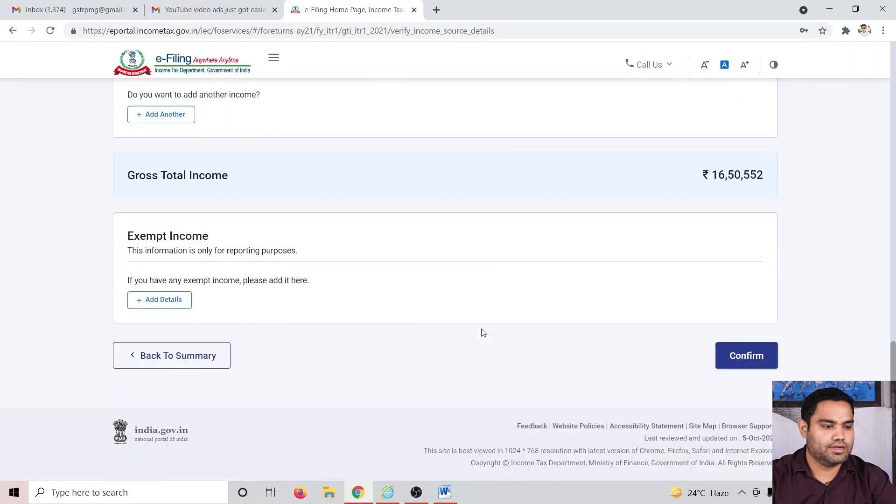
key(alt+Tab)
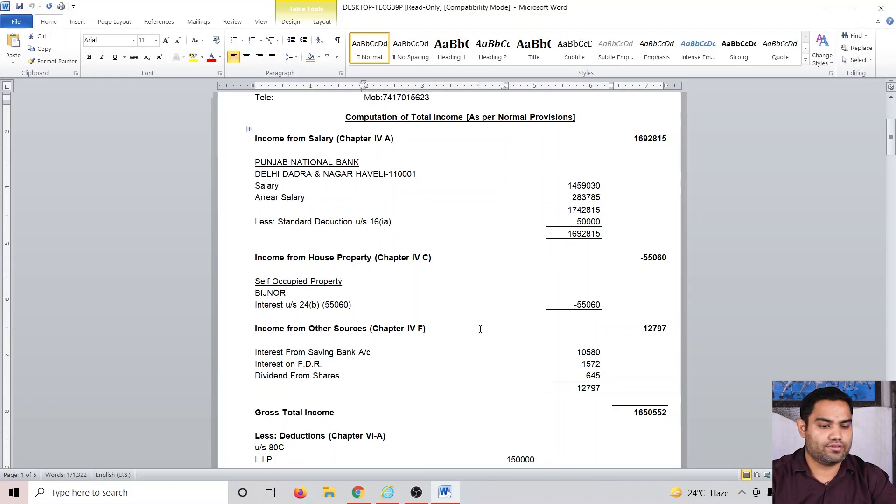
key(alt+Tab)
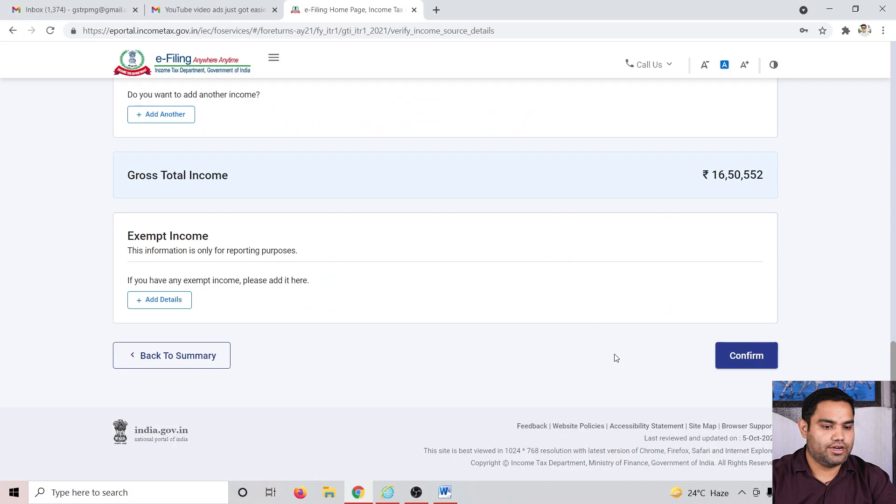
click(744, 356)
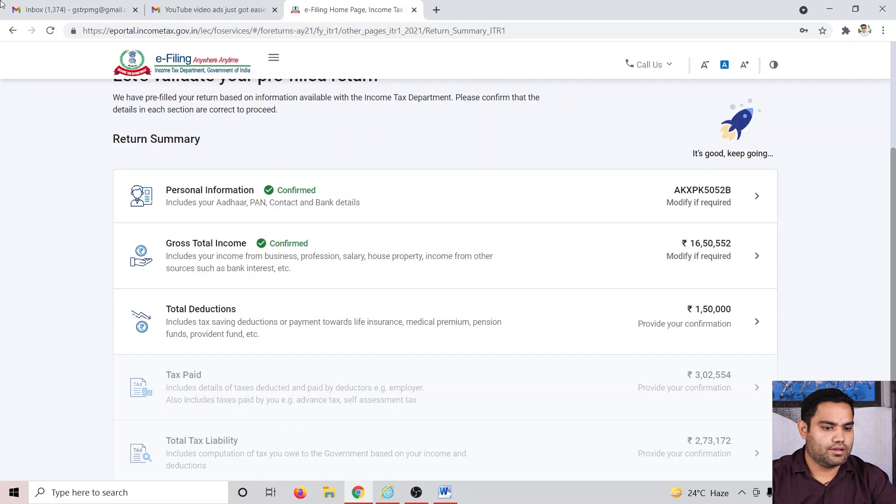
Step: Open the Total Deductions section of the return summary
click(735, 316)
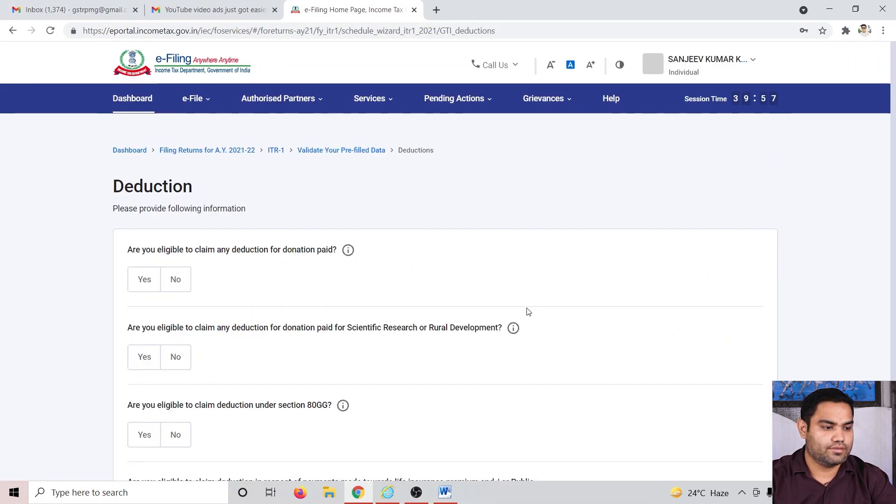
scroll(328, 265, down, 10)
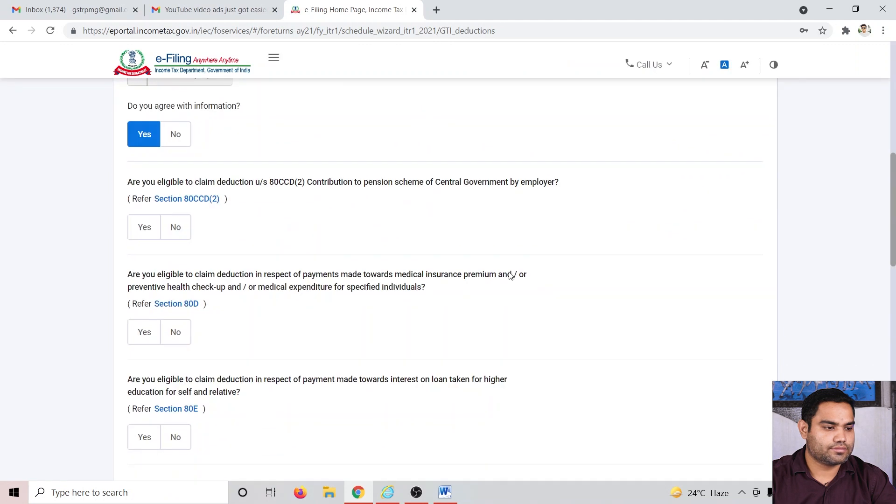
Step: Claim an 80TTA deduction of 10000 for interest on savings bank accounts among the other deductions
scroll(406, 300, up, 5)
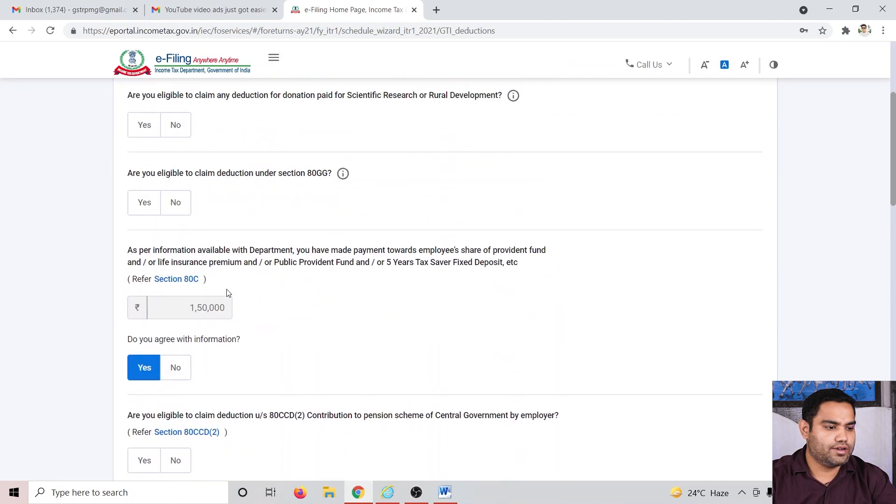
scroll(196, 325, down, 10)
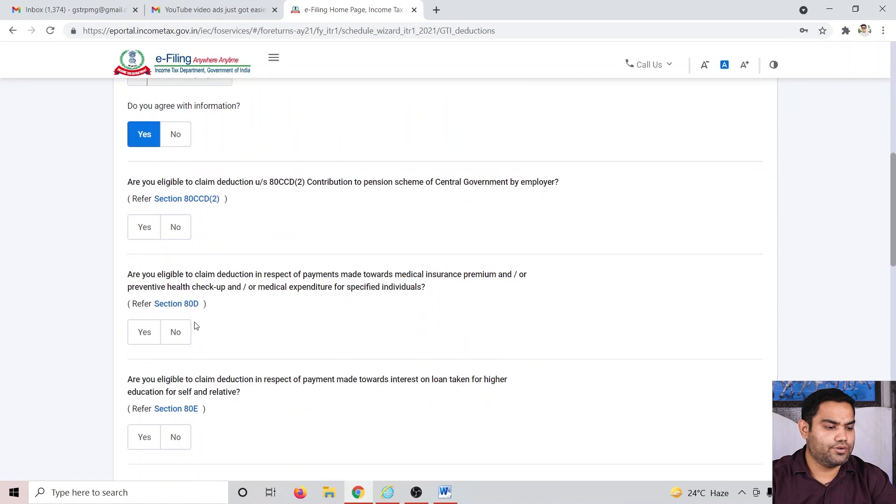
scroll(197, 392, down, 7)
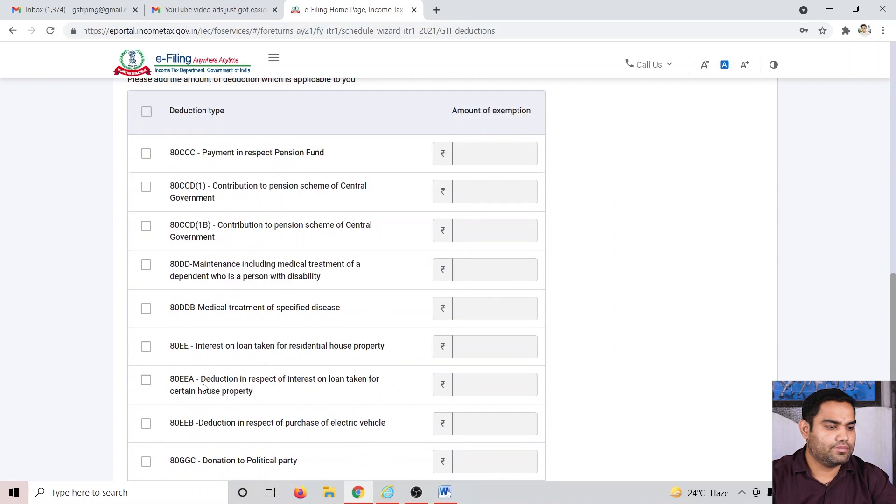
click(146, 321)
click(473, 325)
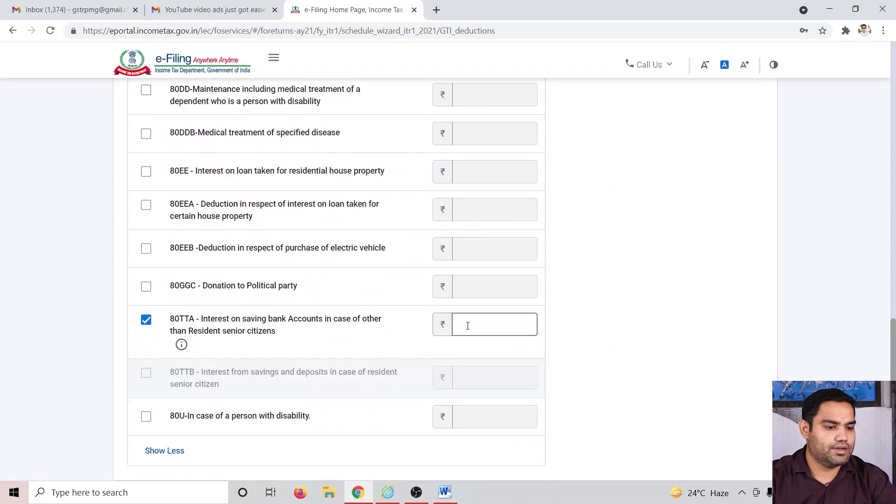
text(10000)
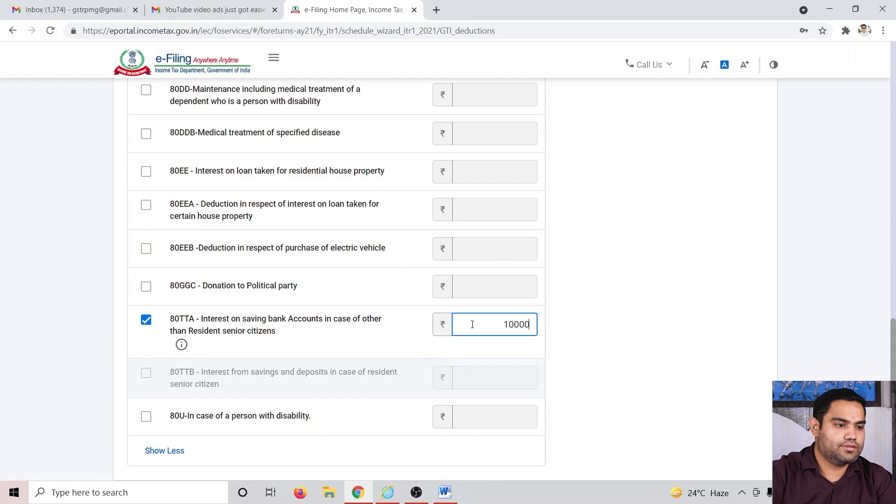
Step: Claim an 80CCD(1B) deduction of 30000 for contribution to the Central Government pension scheme, checking the computation document
click(676, 243)
scroll(517, 336, up, 6)
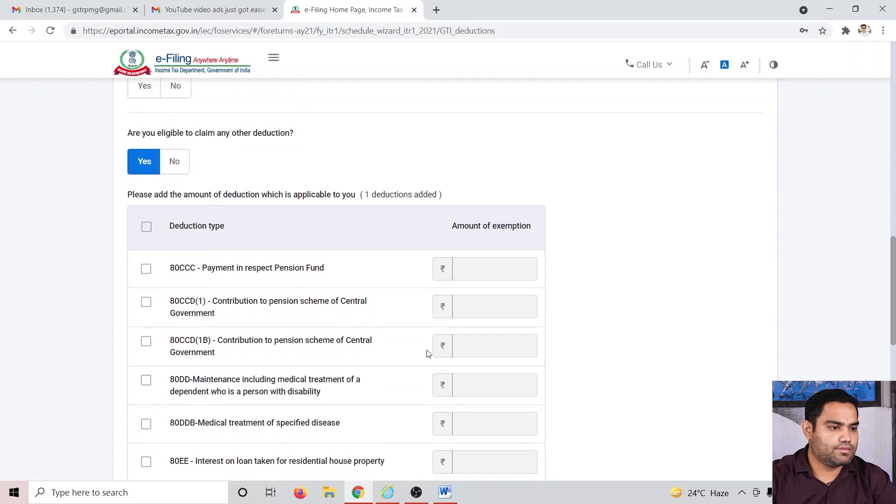
click(367, 338)
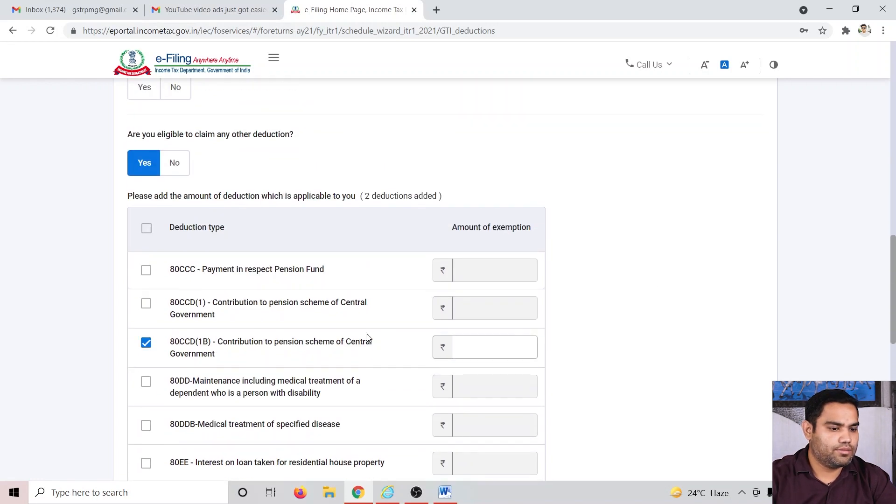
click(452, 344)
key(alt+Tab)
key(alt+Tab)
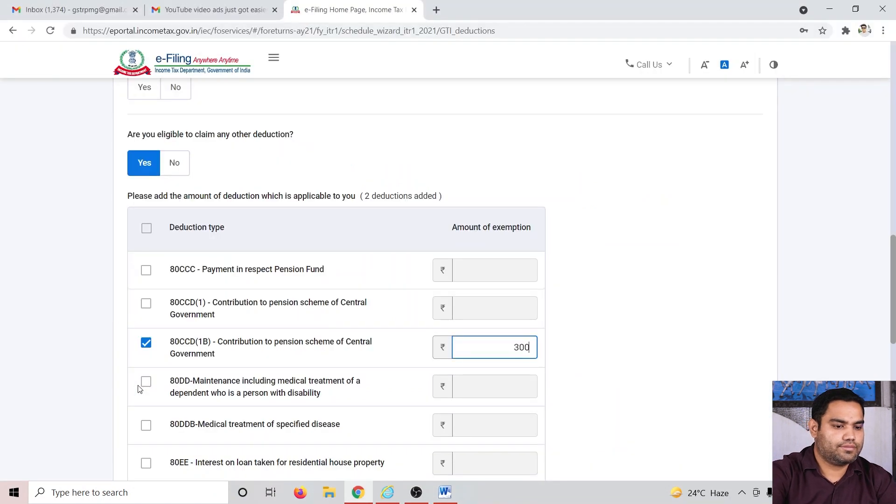
text(30000)
click(618, 253)
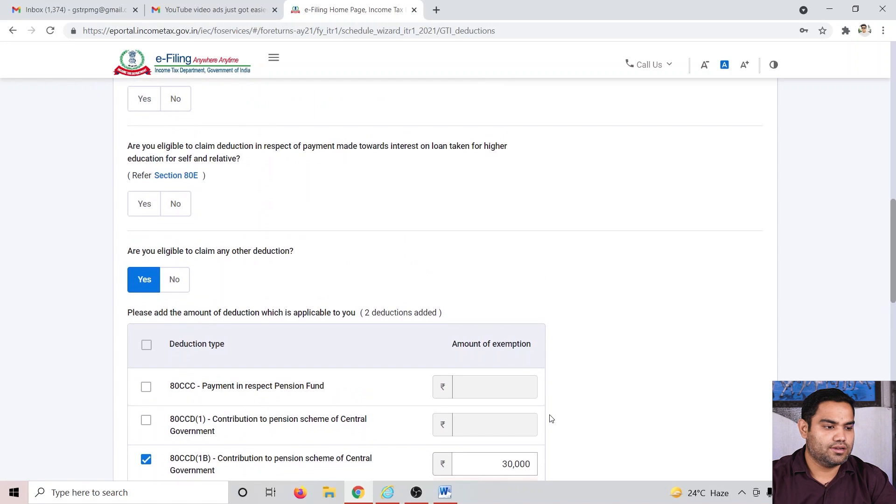
Step: Answer Yes to eligibility for the Section 80D medical insurance deduction, comparing with the computation document
scroll(552, 418, down, 7)
scroll(551, 419, up, 4)
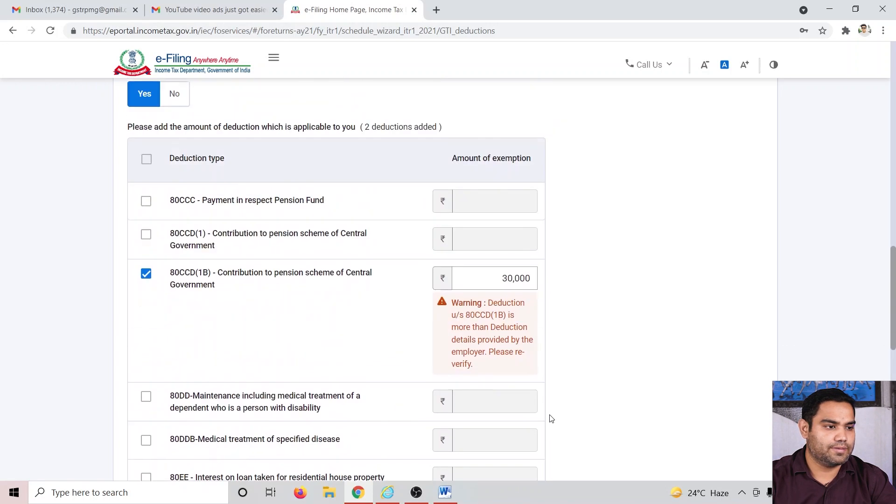
scroll(551, 419, down, 6)
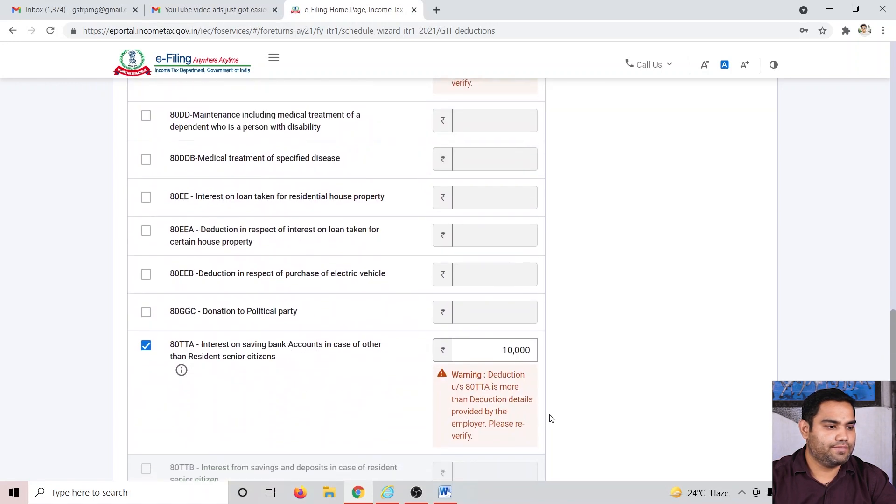
scroll(551, 418, down, 4)
scroll(550, 419, up, 20)
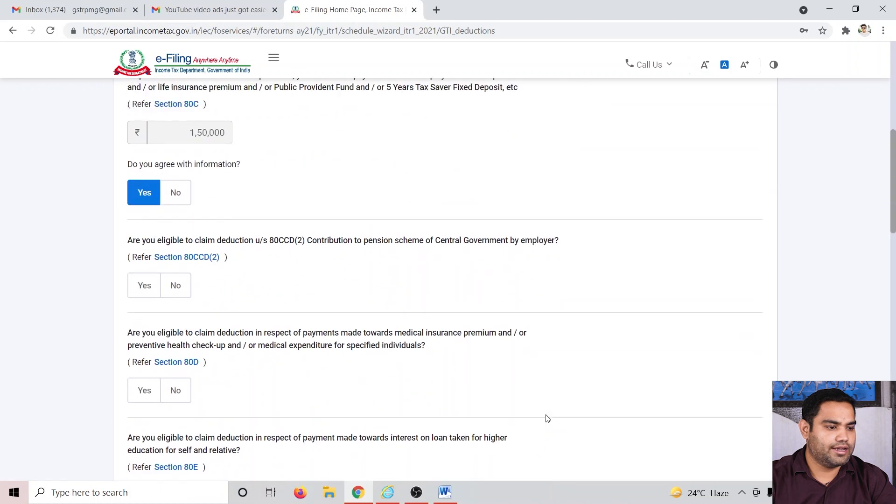
click(145, 390)
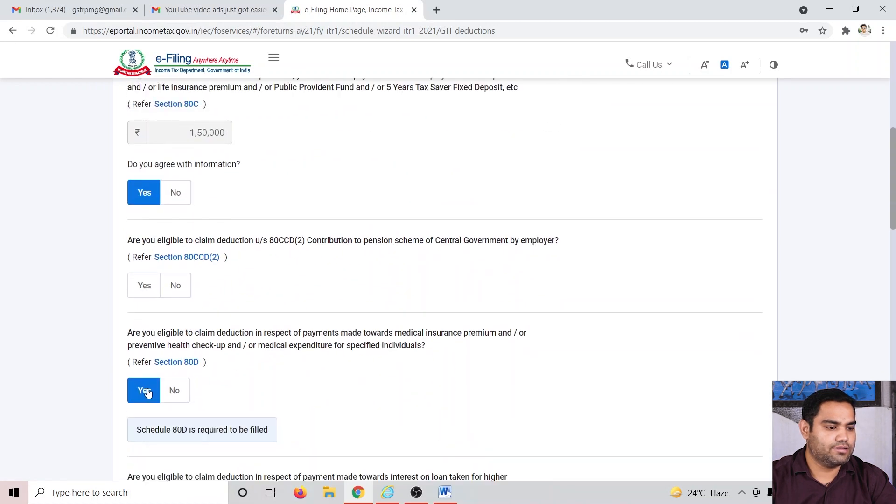
scroll(240, 395, down, 2)
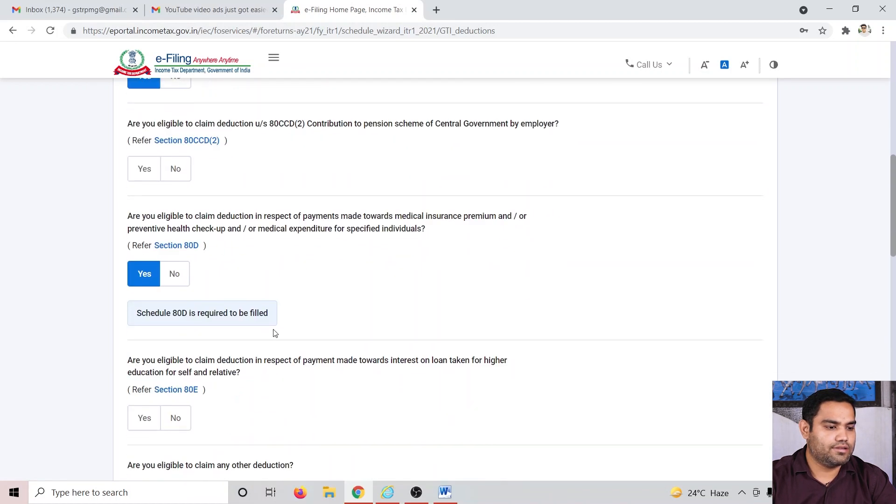
key(alt+Tab)
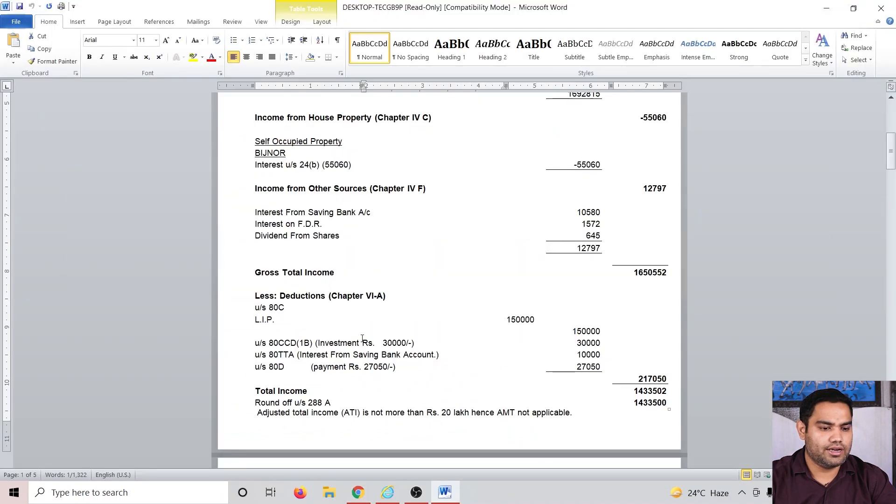
key(alt+Tab)
Step: Continue to the deduction verification page, review the claimed deductions and confirm the Total Deductions section
scroll(426, 348, down, 18)
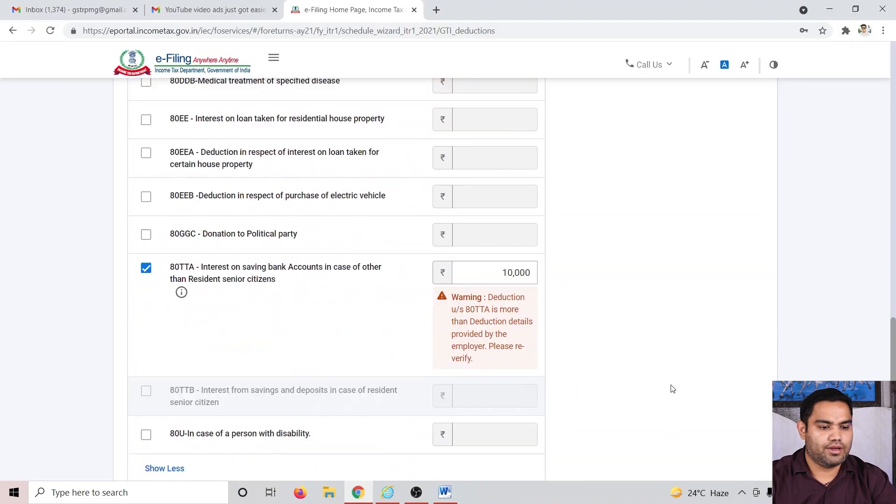
scroll(673, 389, down, 5)
click(731, 319)
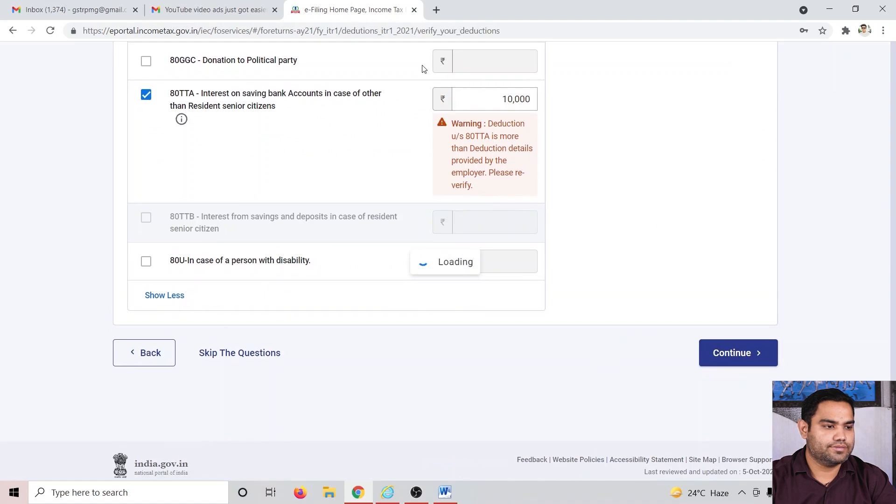
scroll(457, 317, up, 4)
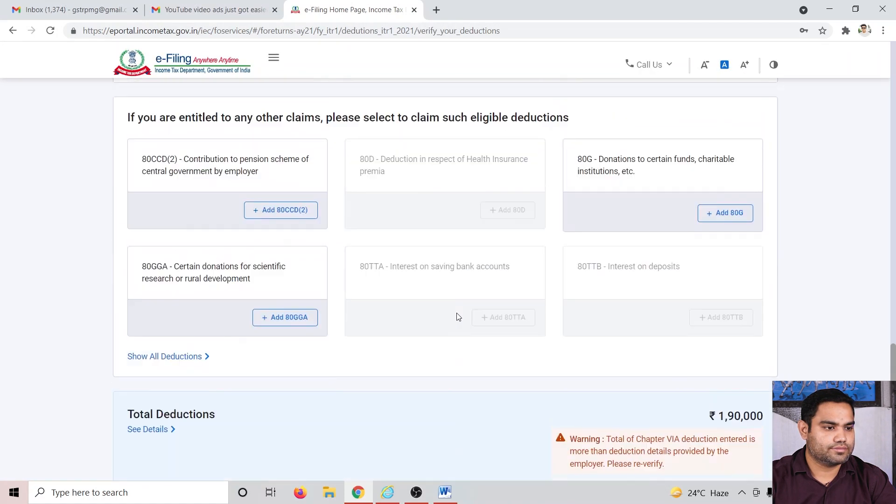
scroll(410, 278, up, 3)
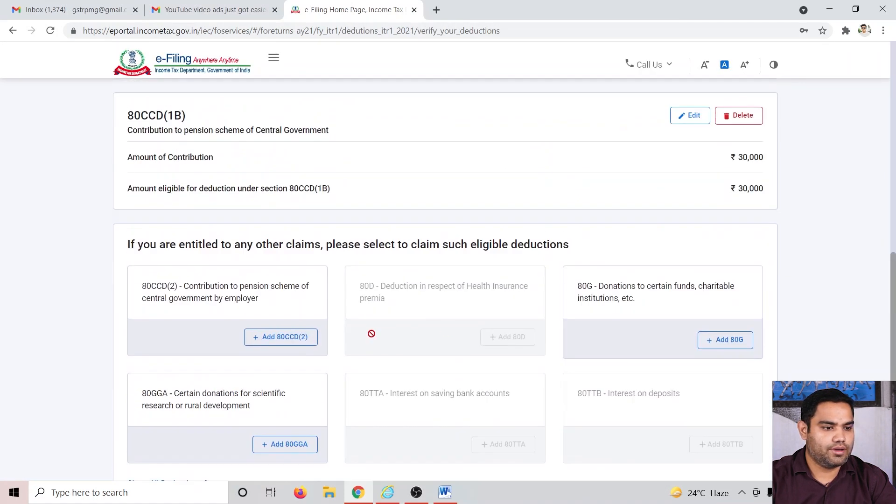
scroll(578, 274, down, 6)
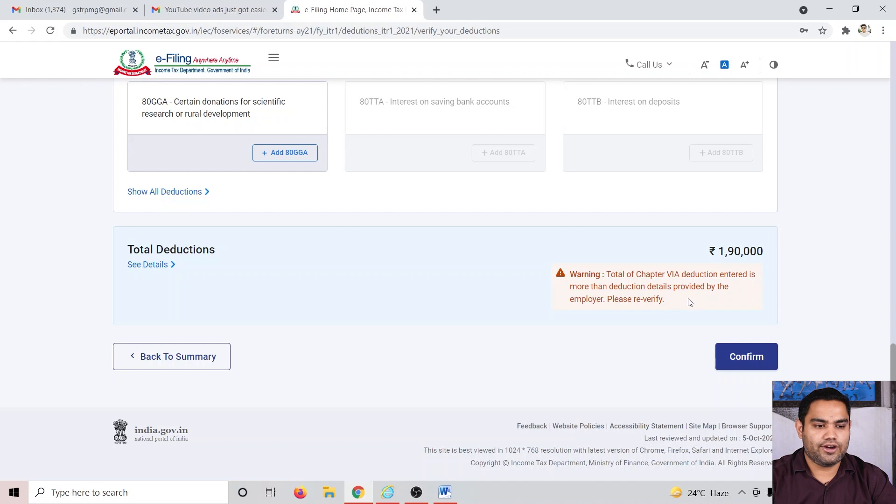
scroll(606, 316, up, 5)
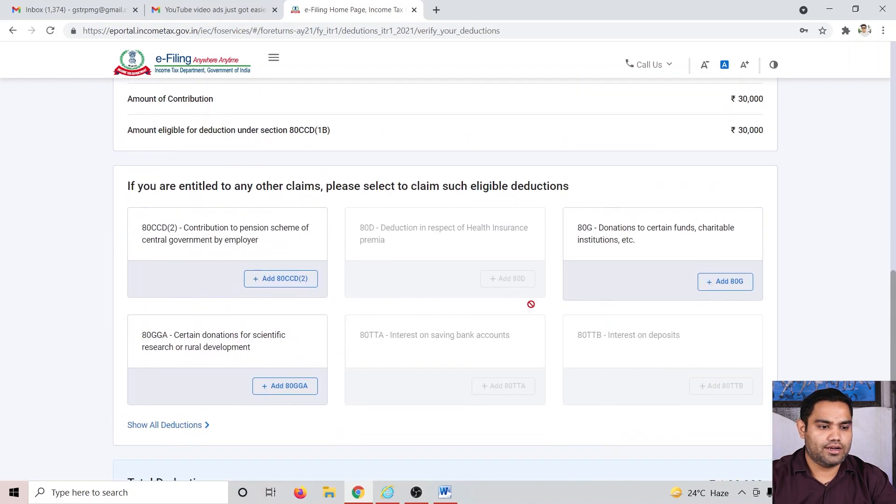
scroll(621, 319, down, 5)
click(730, 357)
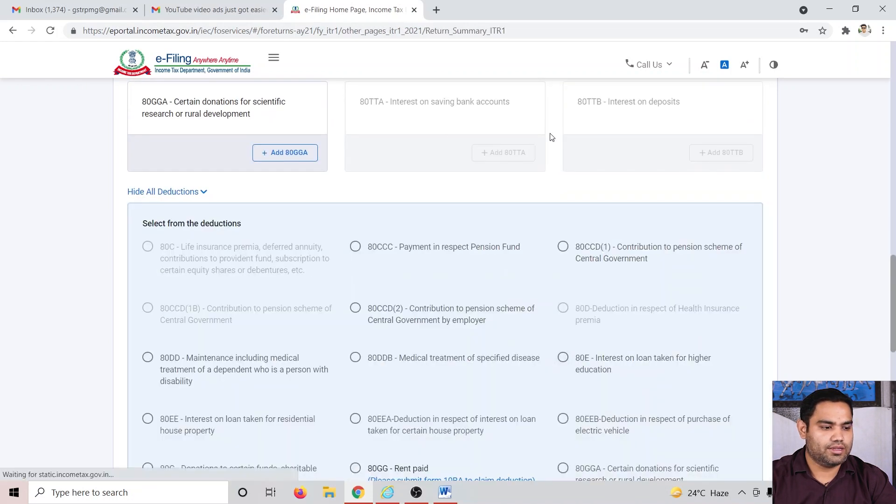
Step: Reopen the Total Deductions section from the return summary and continue through the deduction questions to verification
scroll(415, 280, down, 8)
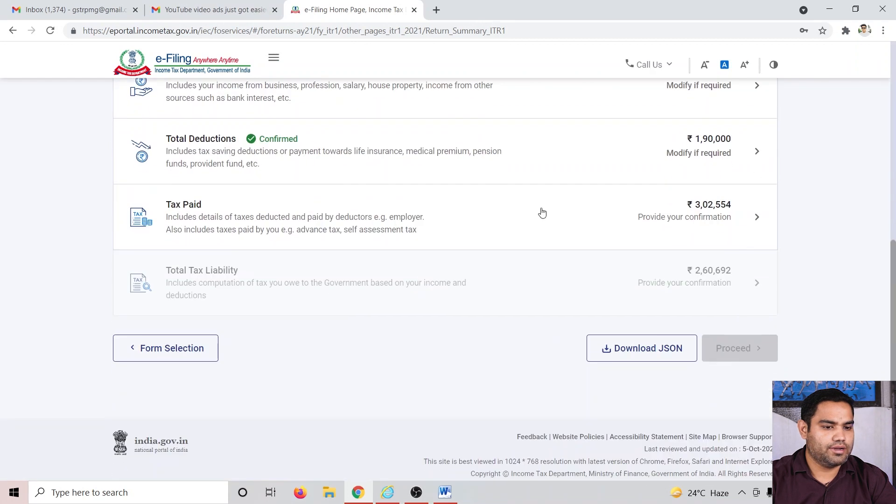
click(480, 153)
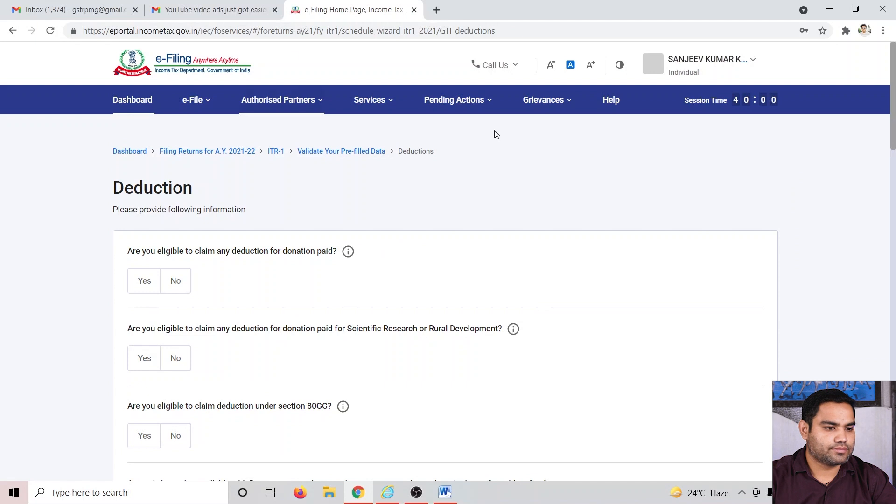
scroll(420, 236, down, 5)
scroll(193, 337, down, 5)
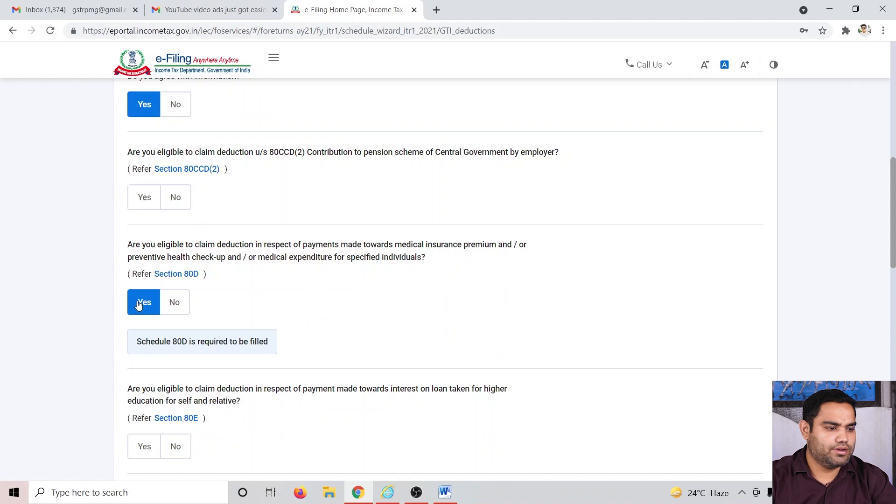
scroll(312, 289, down, 10)
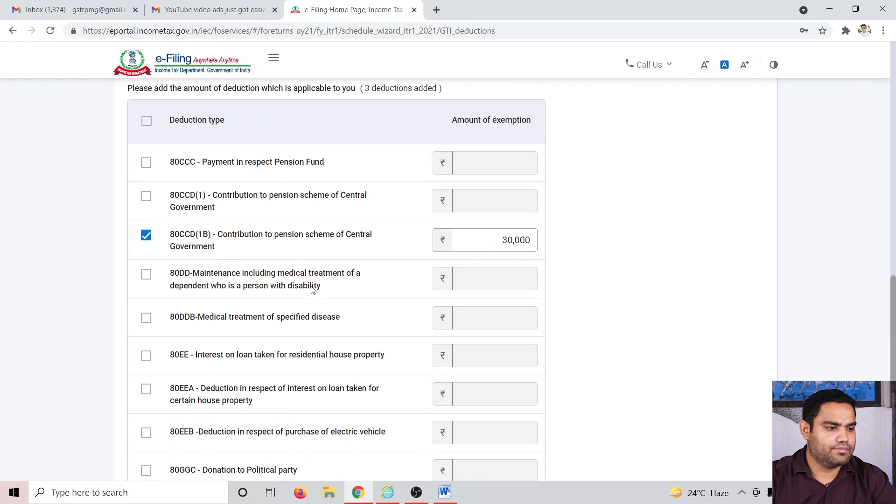
scroll(241, 287, down, 8)
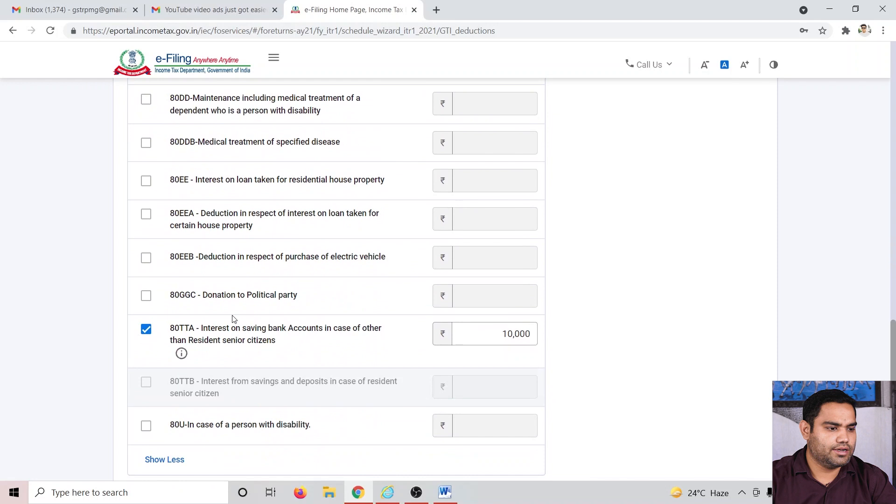
click(760, 320)
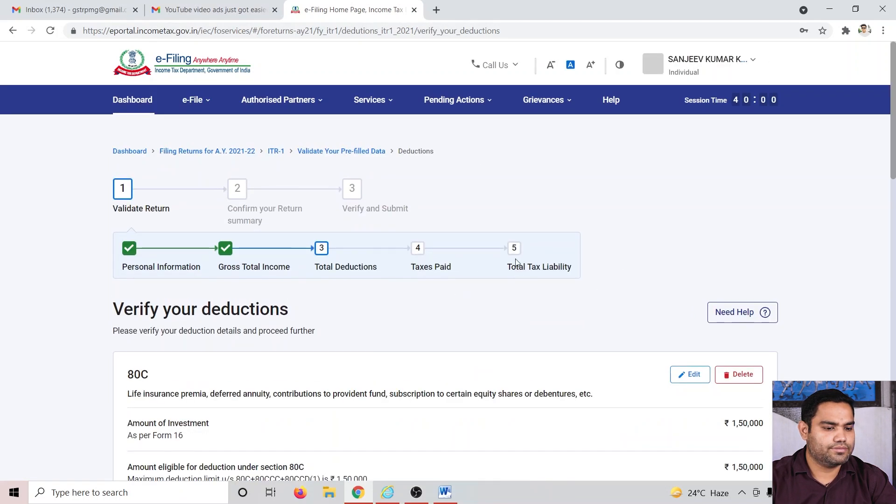
Step: Edit the 80D deduction and answer No to whether any self or family member is a senior citizen
scroll(541, 295, down, 10)
scroll(420, 293, up, 5)
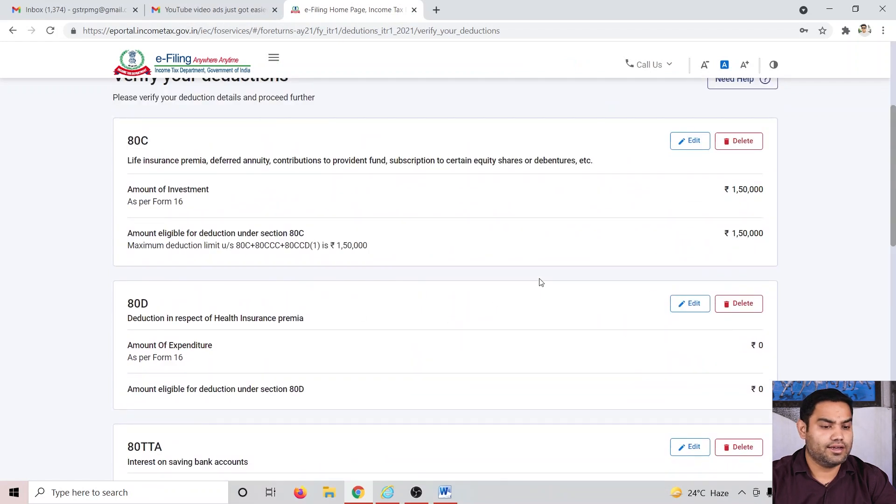
click(694, 304)
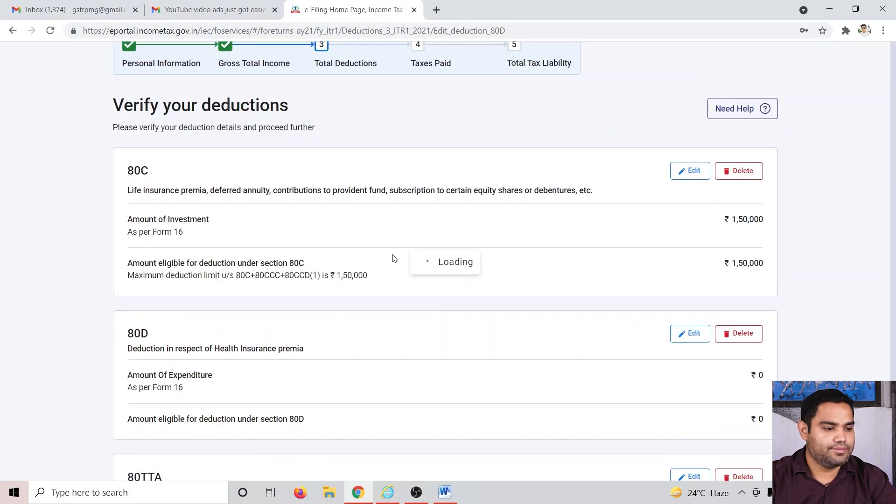
scroll(391, 214, up, 3)
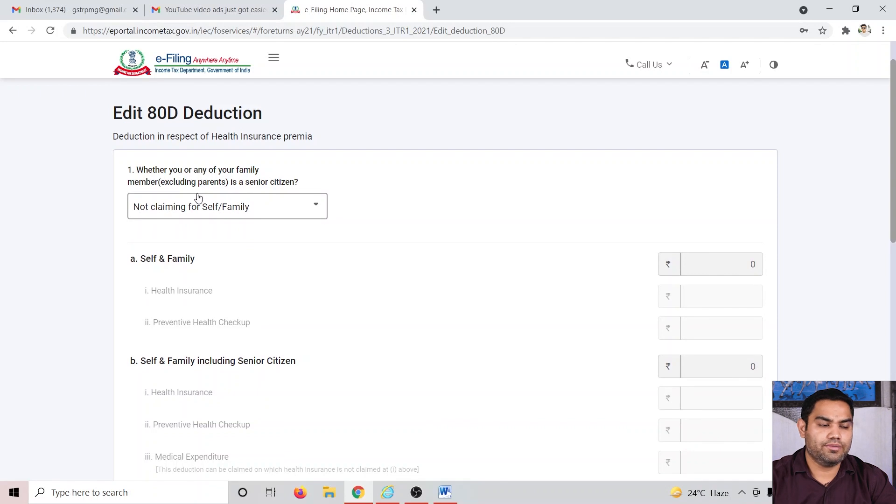
click(267, 209)
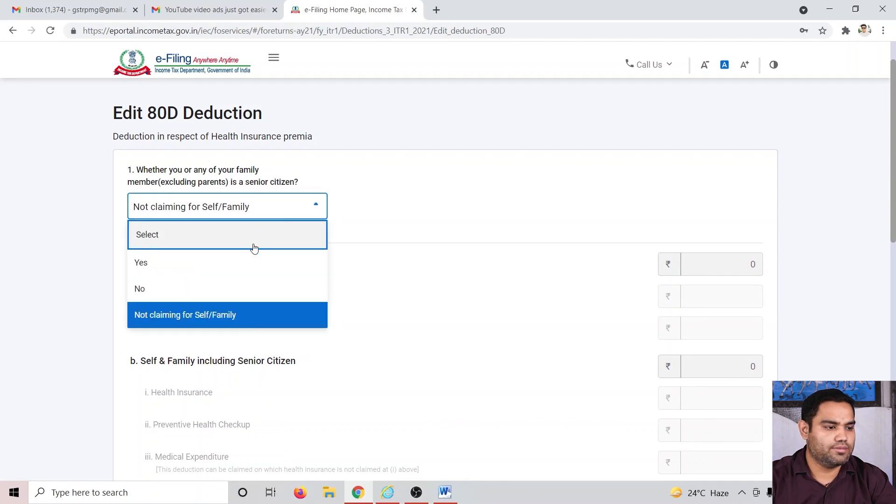
click(260, 285)
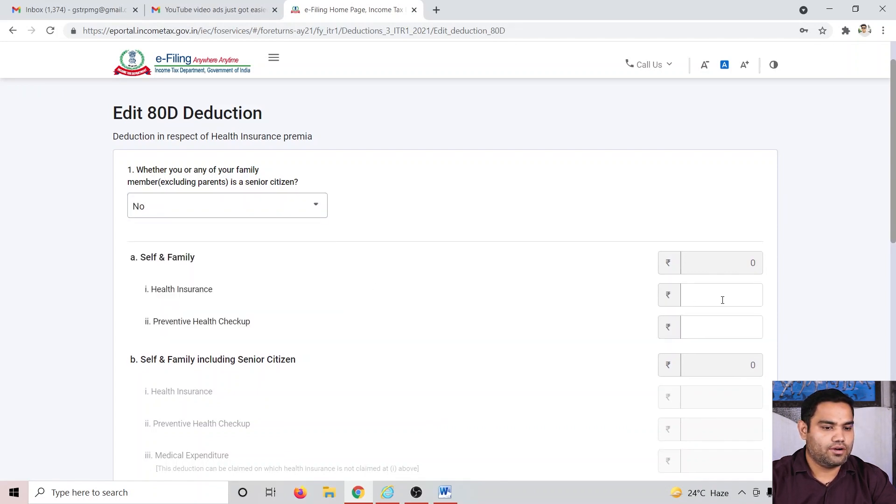
Step: Look up the 80D payment amount in the computation document
key(alt+Tab)
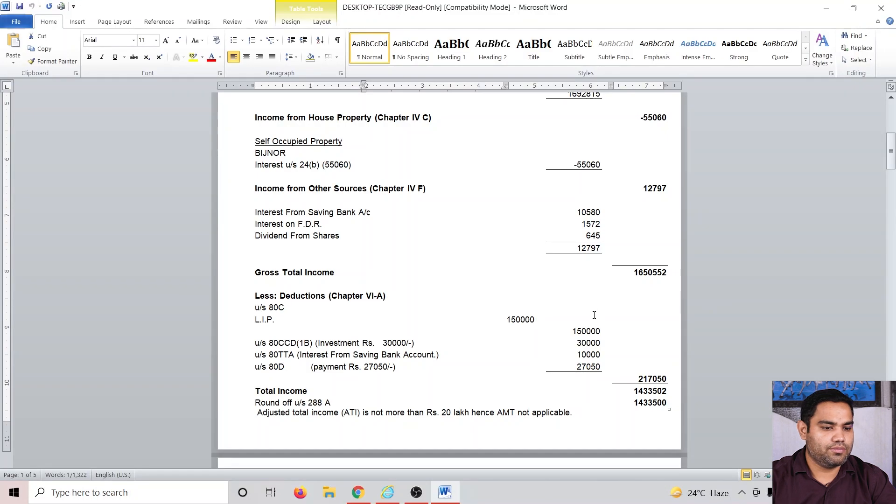
key(alt+Tab)
key(alt+Tab)
key(alt+Tab)
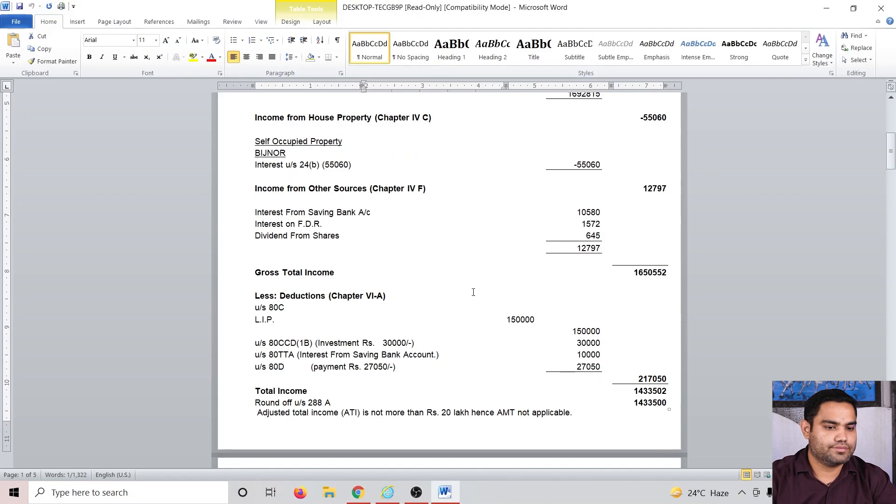
Step: Enter 22,050 as the self and family health insurance premium in the 80D deduction
text(22050)
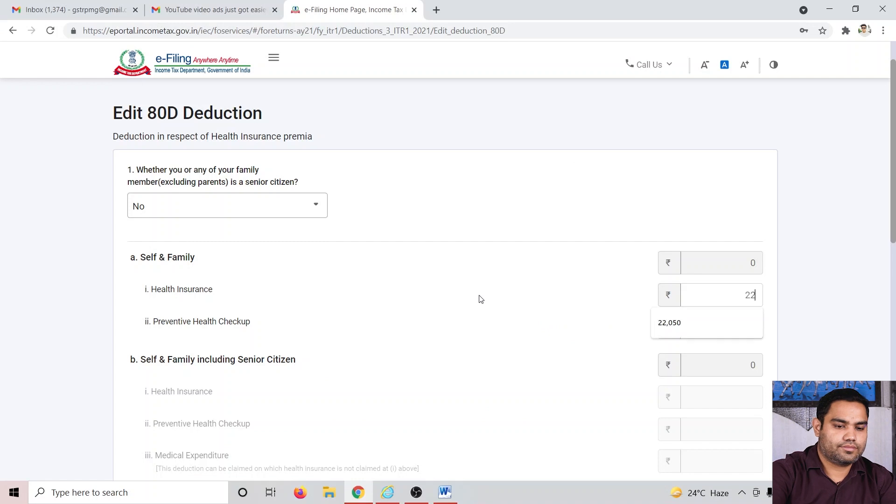
key(Tab)
scroll(515, 346, down, 4)
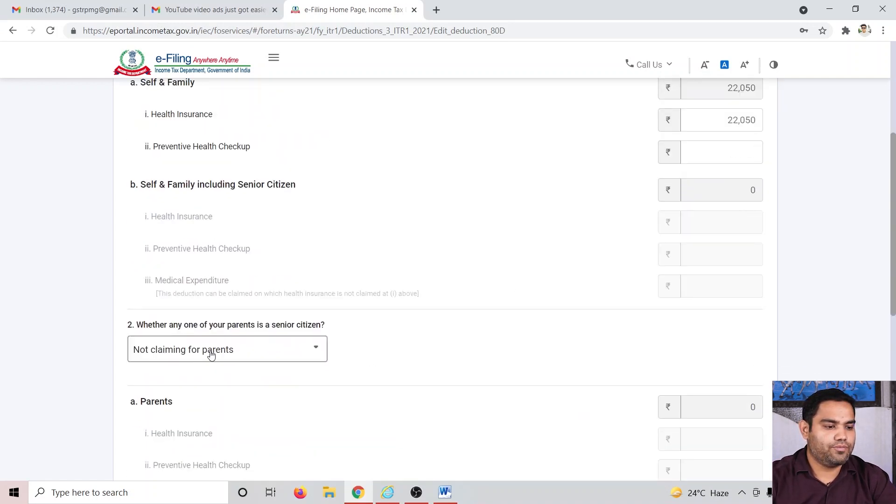
Step: Answer Yes to whether any of the parents is a senior citizen
click(211, 355)
click(217, 406)
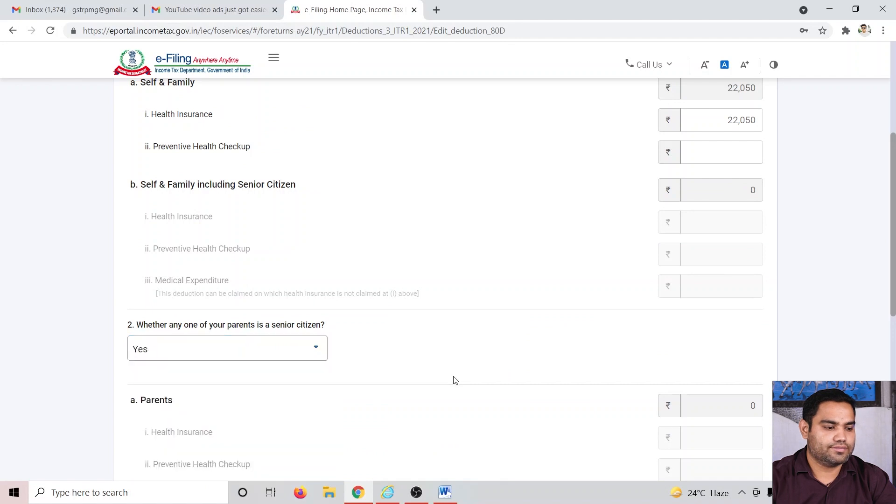
scroll(455, 381, down, 5)
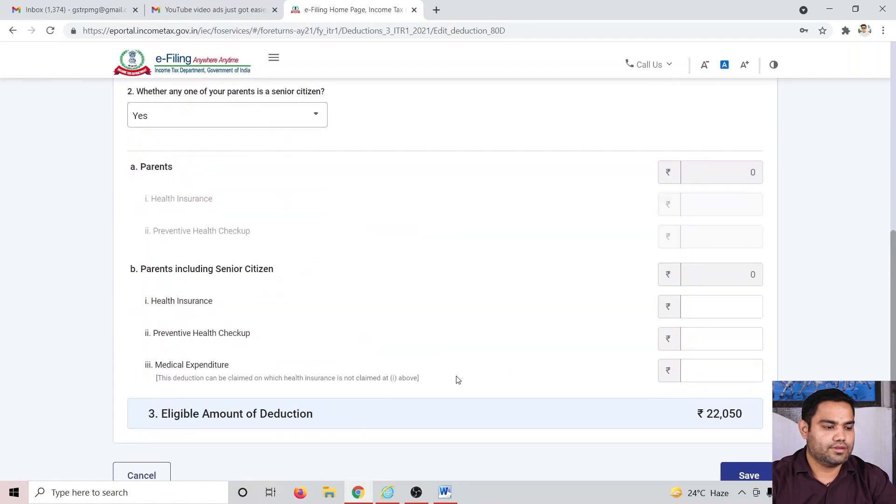
Step: Enter 5000 as preventive health checkup for senior citizen parents and save the 80D deduction
click(732, 345)
text(5000)
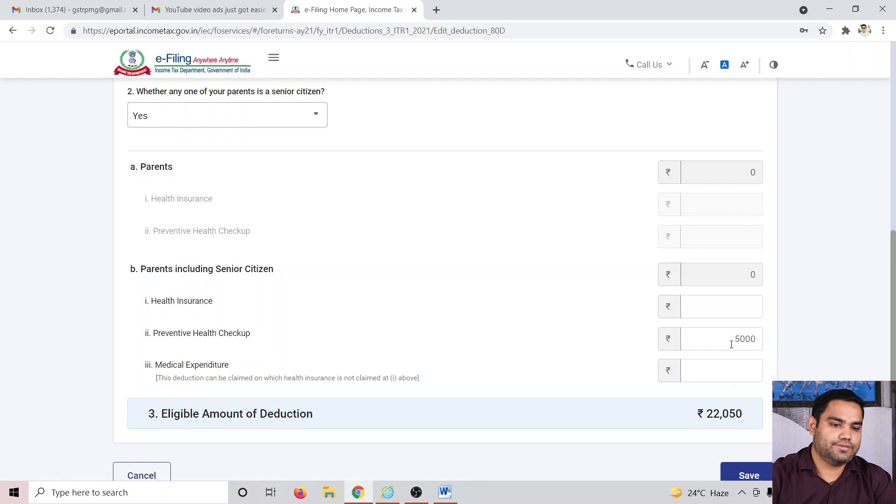
click(531, 306)
scroll(581, 306, down, 3)
click(732, 319)
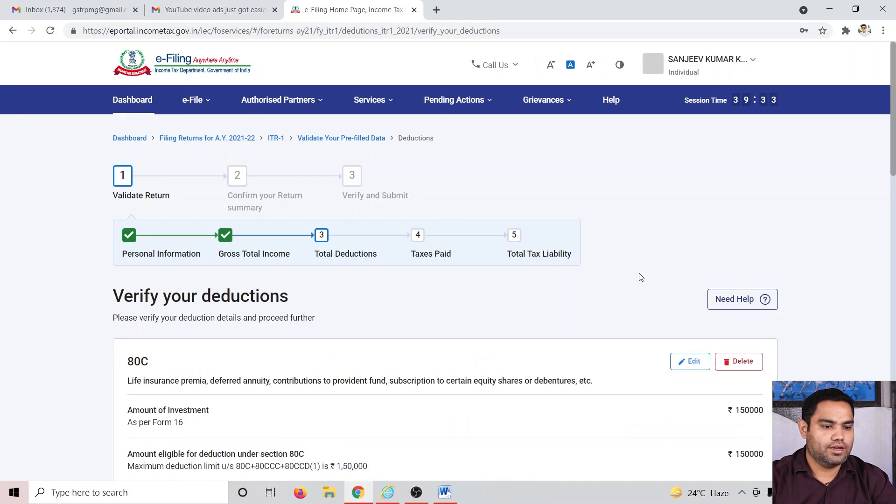
Step: Confirm the verified deductions and return to the return summary
scroll(641, 277, down, 10)
scroll(647, 262, down, 3)
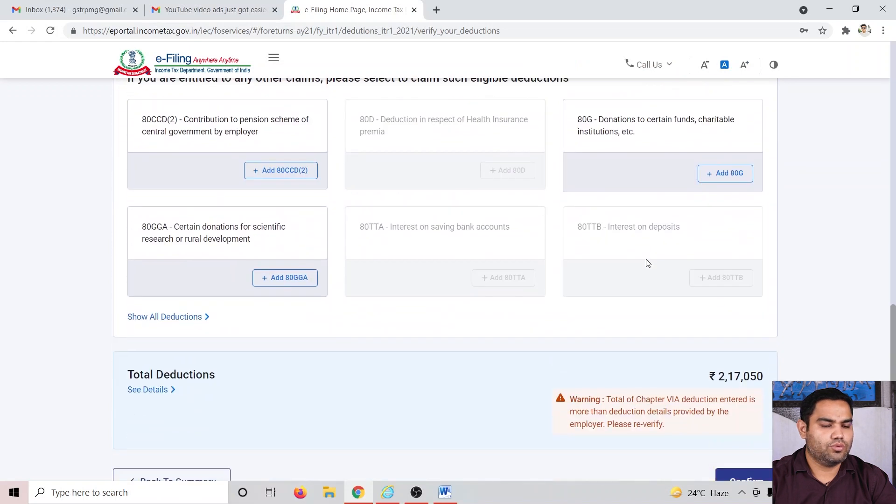
scroll(665, 257, down, 2)
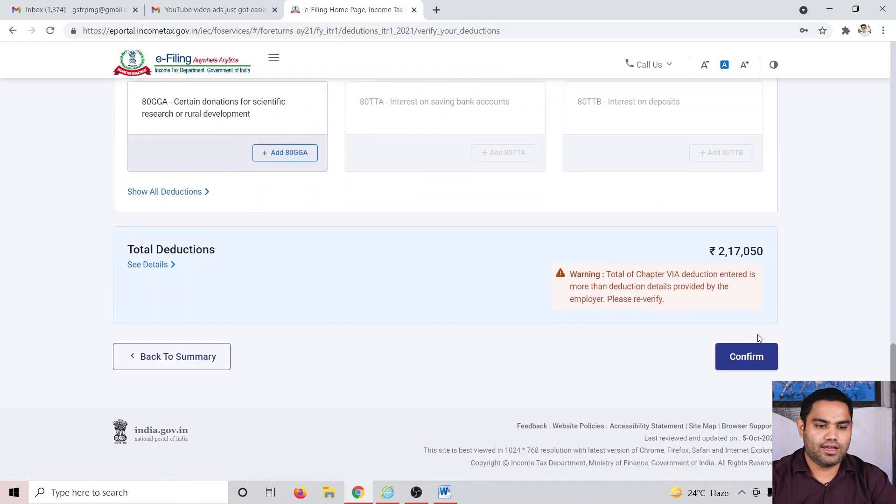
click(749, 358)
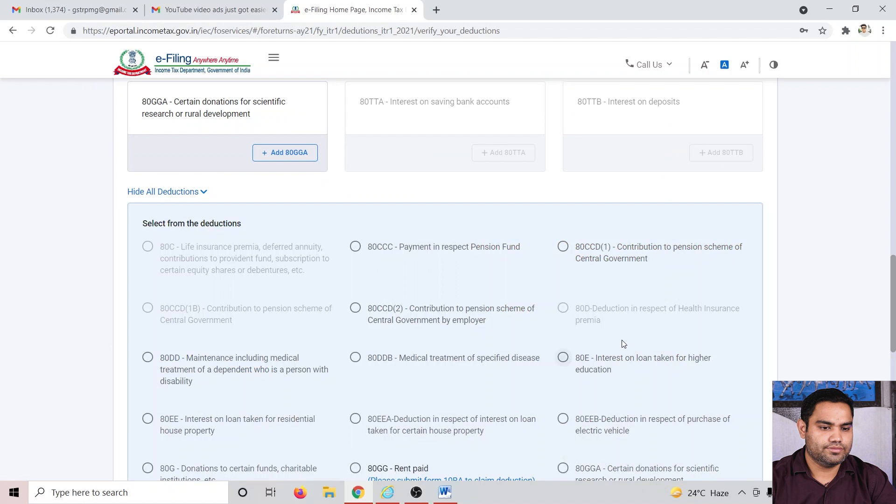
scroll(619, 302, down, 4)
scroll(618, 302, down, 3)
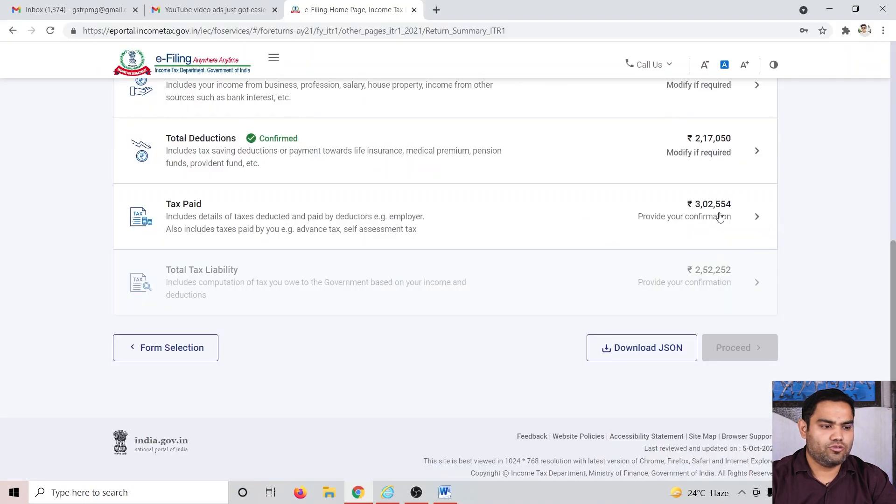
Step: Open the Tax Paid section, review the taxes paid details and confirm them
click(720, 217)
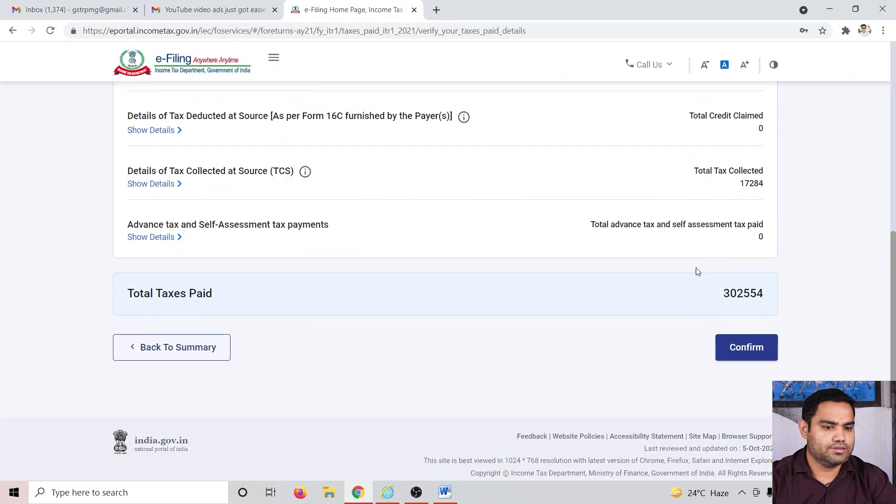
scroll(560, 294, up, 3)
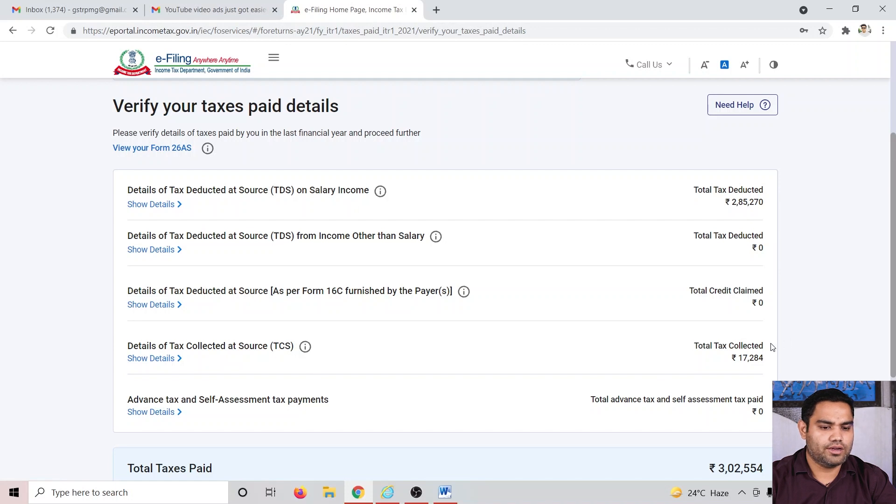
scroll(773, 348, down, 4)
click(735, 353)
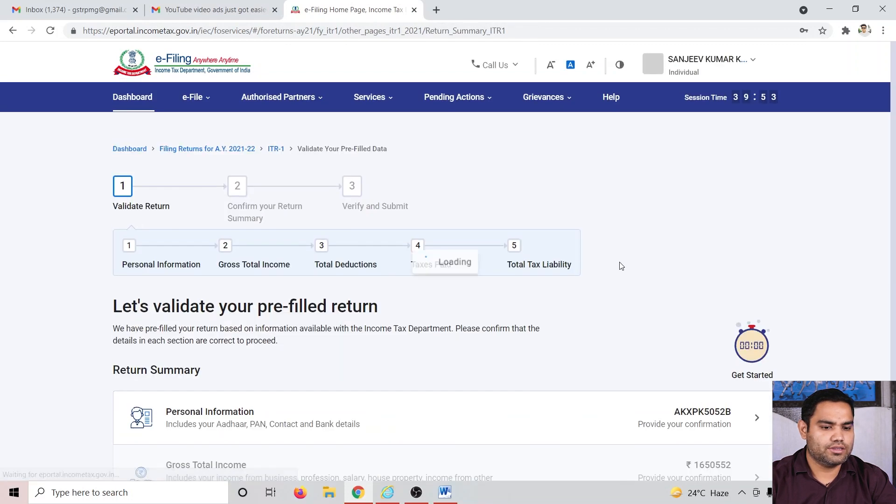
Step: Open the Total Tax Liability section and enter 21,339 as relief under section 89
scroll(724, 340, down, 6)
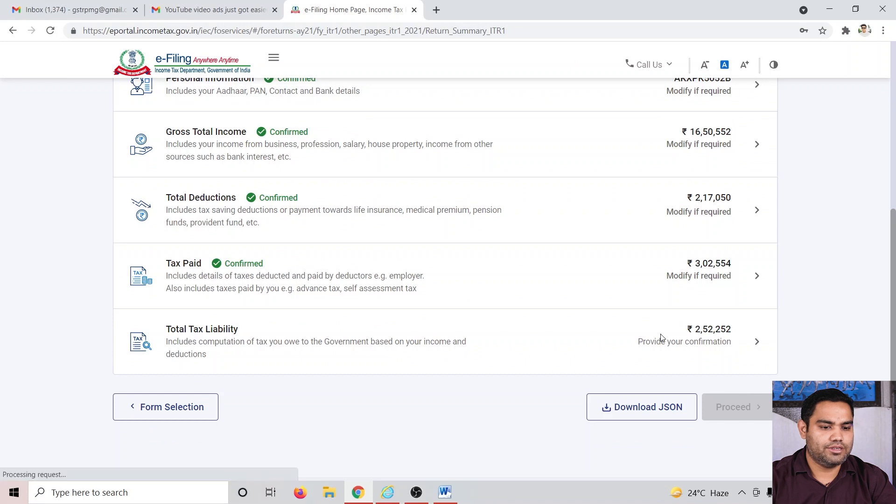
click(663, 339)
scroll(581, 310, down, 6)
scroll(551, 301, up, 5)
scroll(552, 296, down, 5)
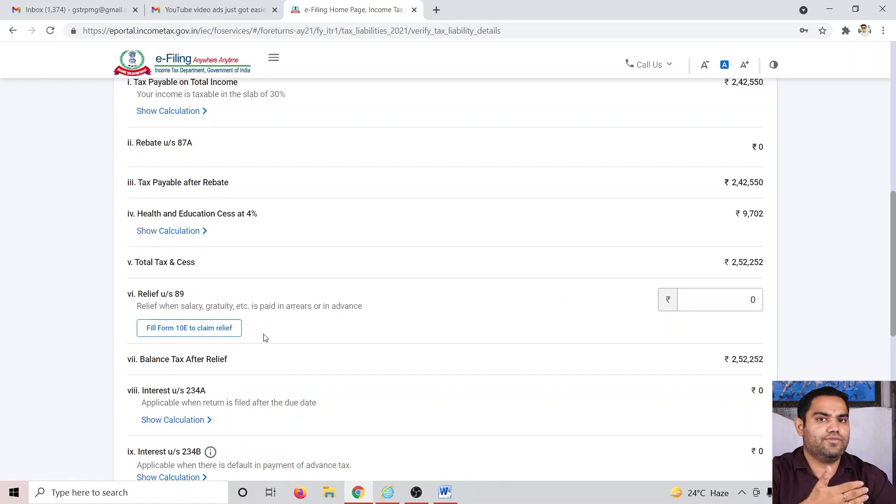
click(739, 292)
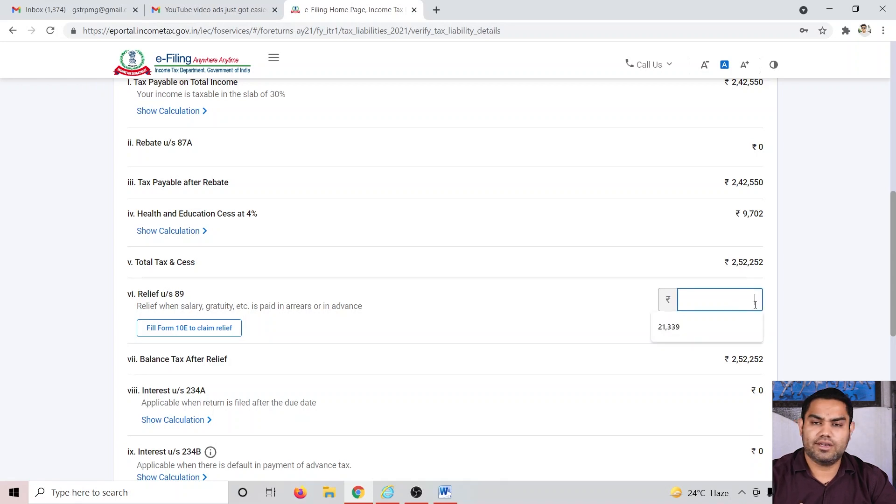
text(2133)
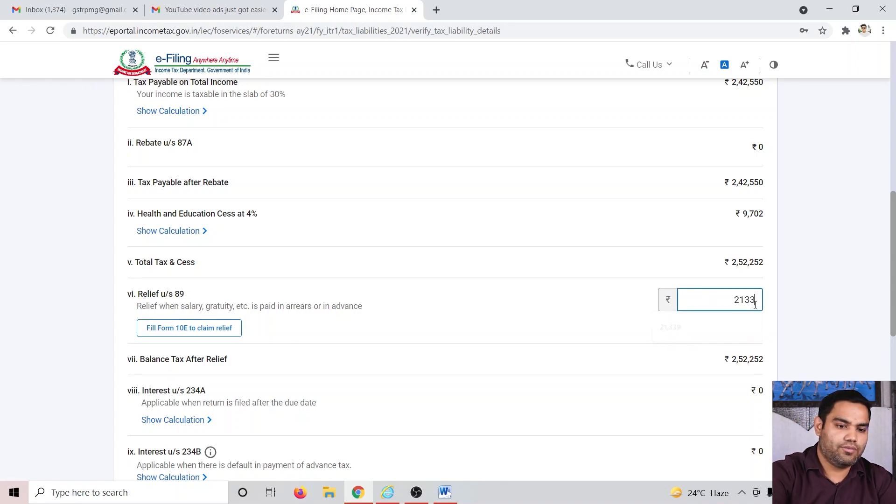
click(730, 336)
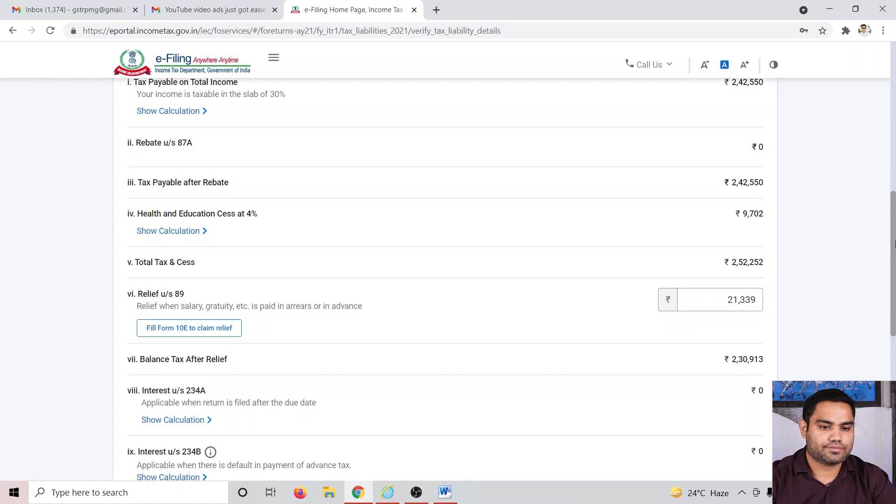
Step: Confirm the total tax liability and continue to the tax payable and refund summary
drag(894, 247, 895, 333)
scroll(894, 334, down, 3)
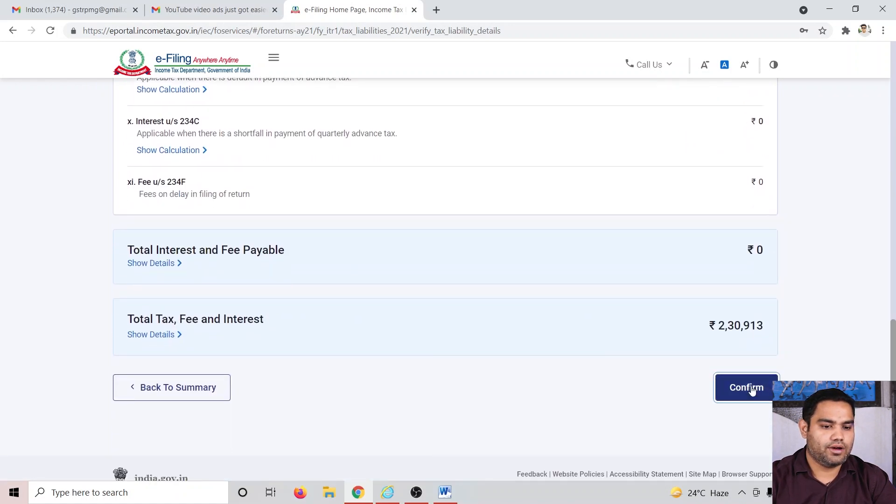
click(752, 391)
scroll(546, 341, down, 10)
click(749, 344)
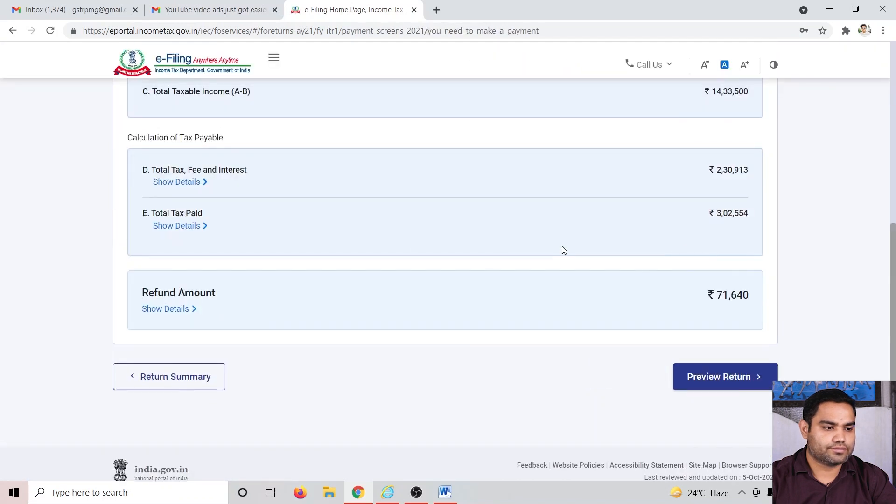
Step: Compare the refund amount against the tax computation in the Word document
key(alt+Tab)
scroll(687, 327, down, 3)
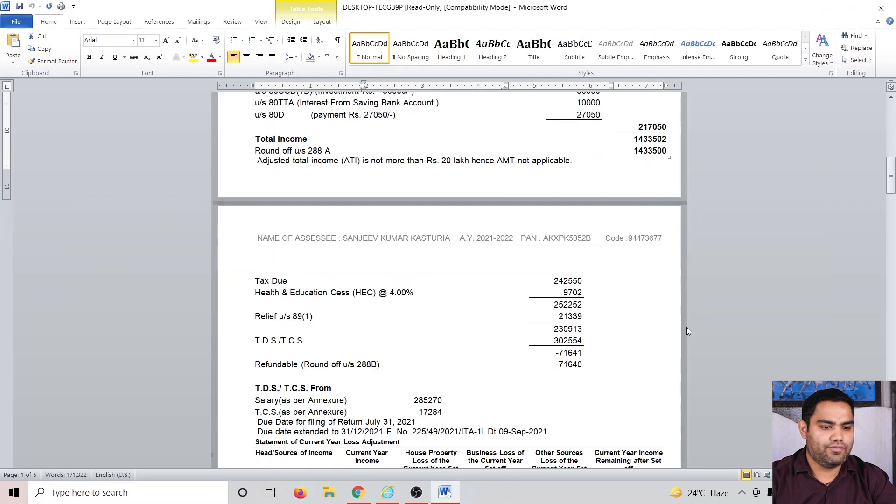
scroll(687, 327, up, 3)
key(alt+Tab)
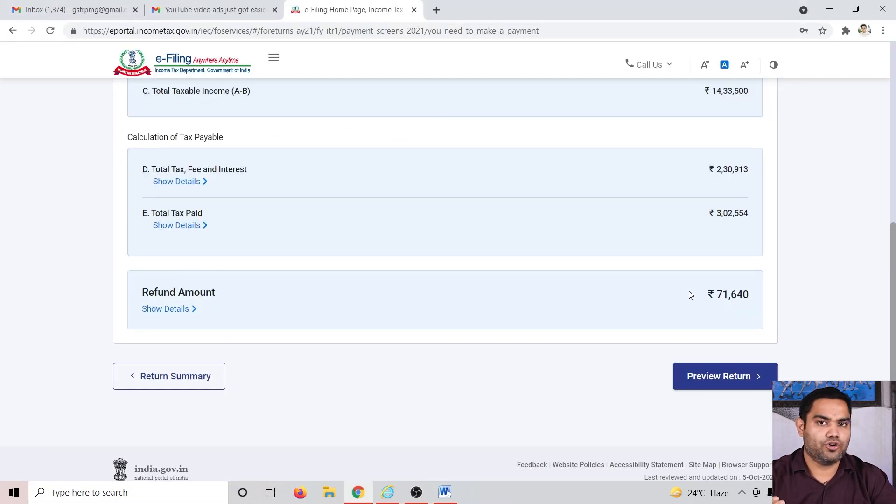
Step: Proceed to preview the return
click(710, 389)
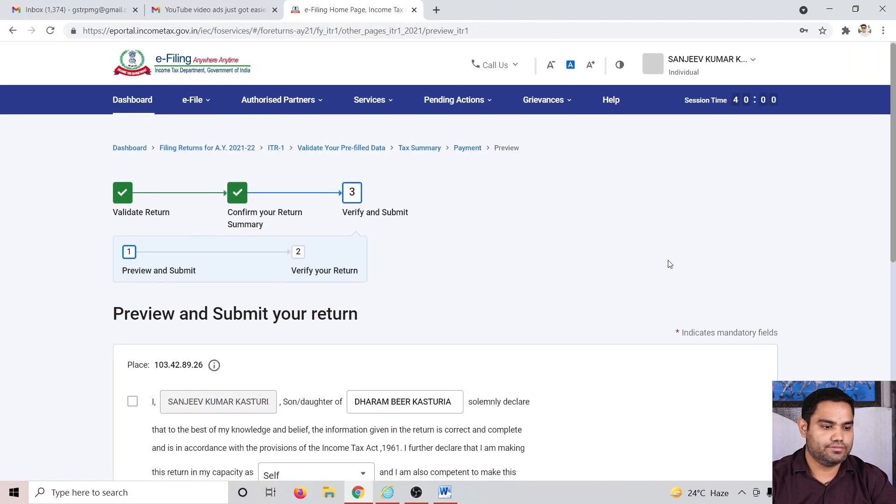
scroll(508, 211, down, 3)
scroll(508, 210, down, 5)
click(716, 420)
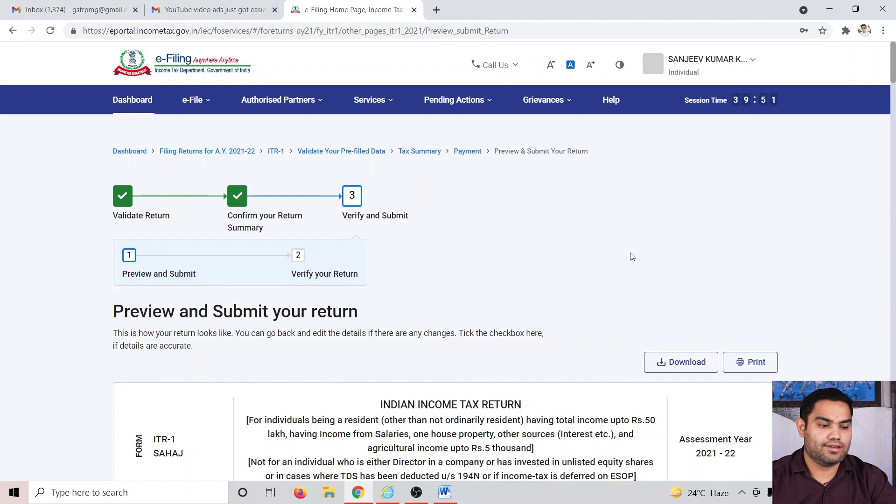
Step: Review the return preview and proceed to validation
scroll(631, 257, down, 20)
scroll(630, 272, down, 20)
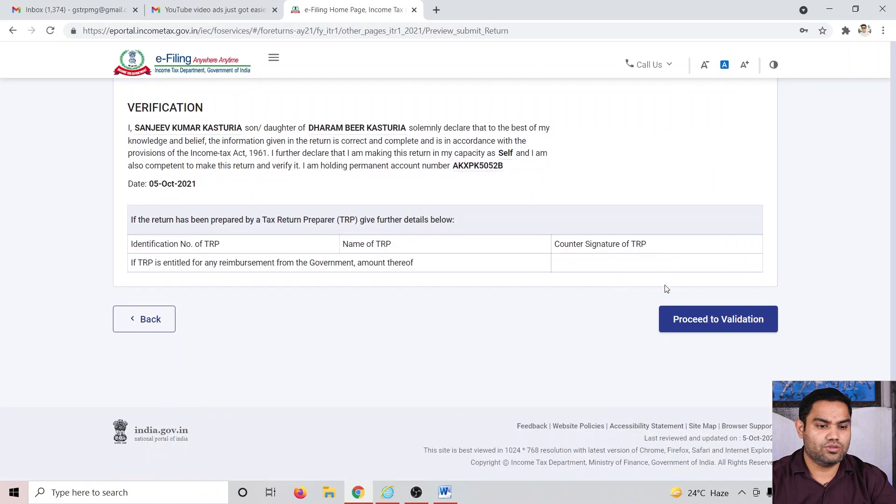
click(686, 324)
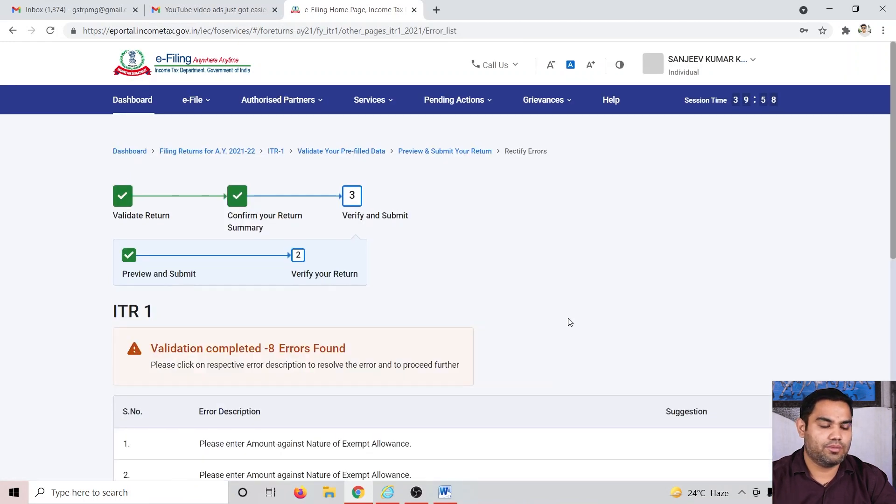
Step: Open the first exempt allowance error and delete the empty exempt allowance entries in the salary details
scroll(567, 322, down, 6)
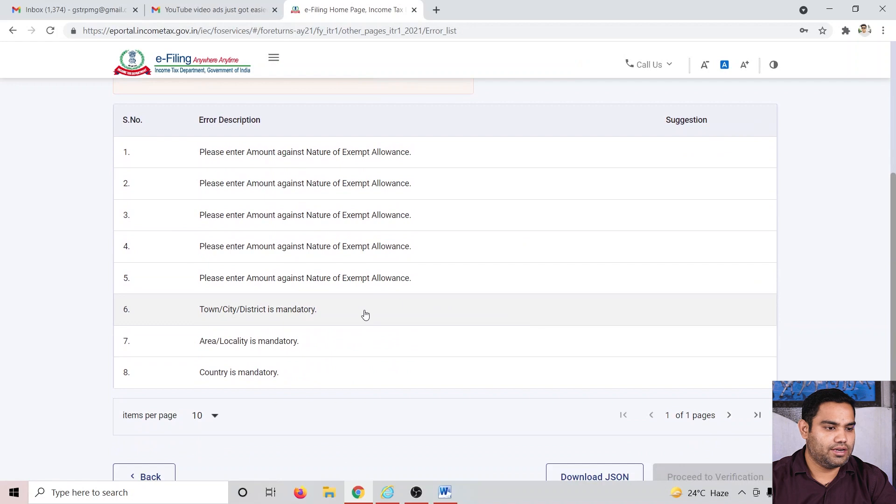
click(308, 154)
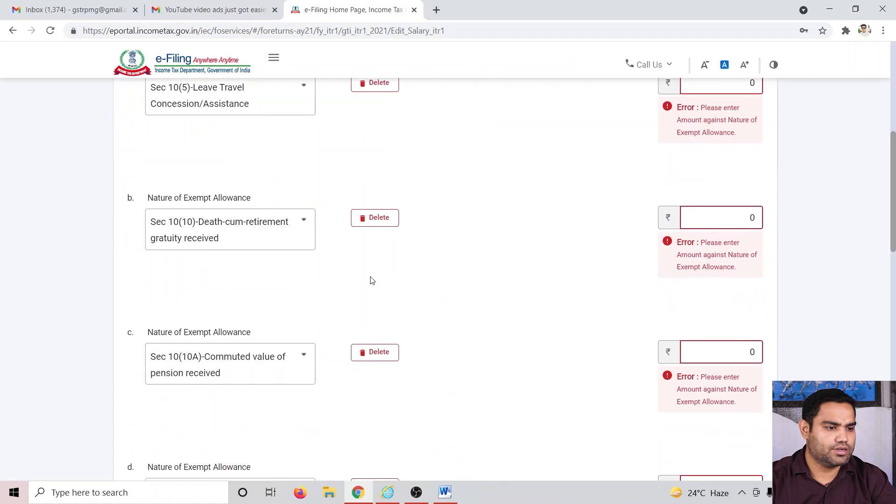
scroll(385, 273, up, 4)
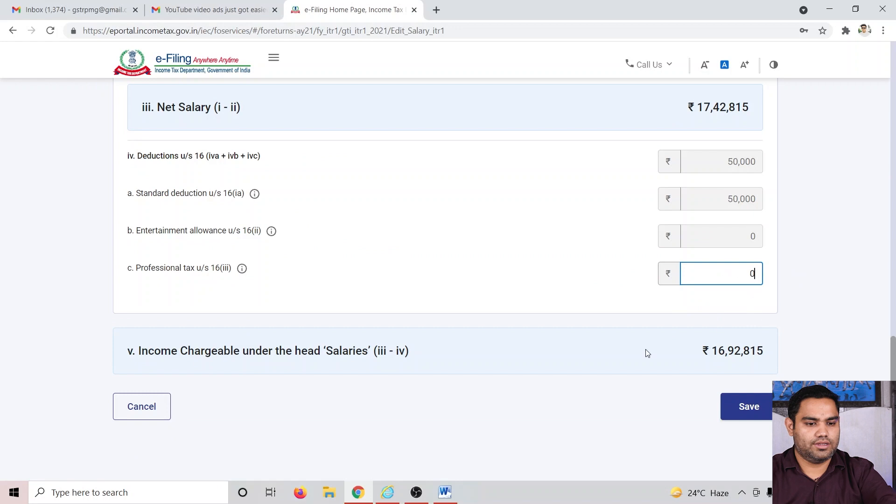
click(653, 396)
click(748, 406)
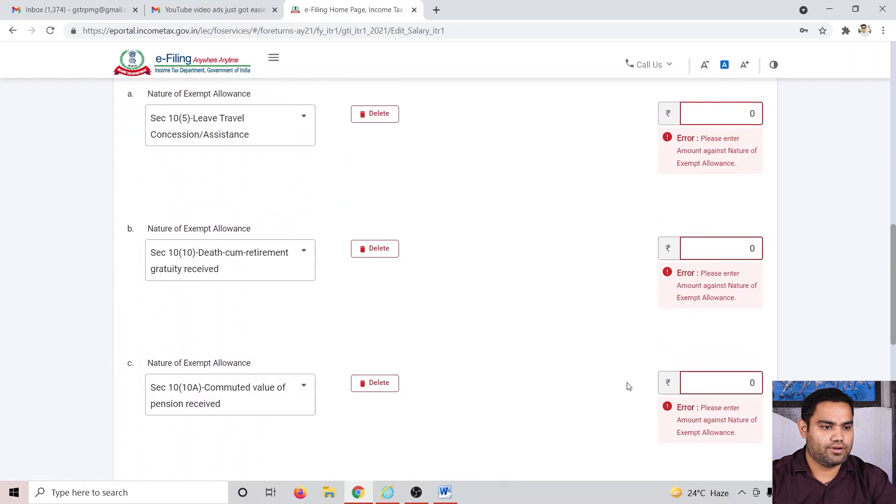
click(372, 329)
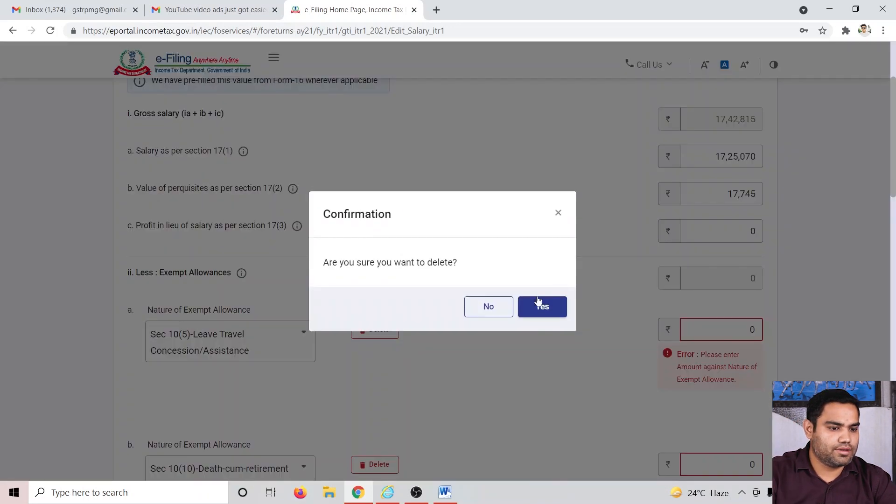
click(379, 328)
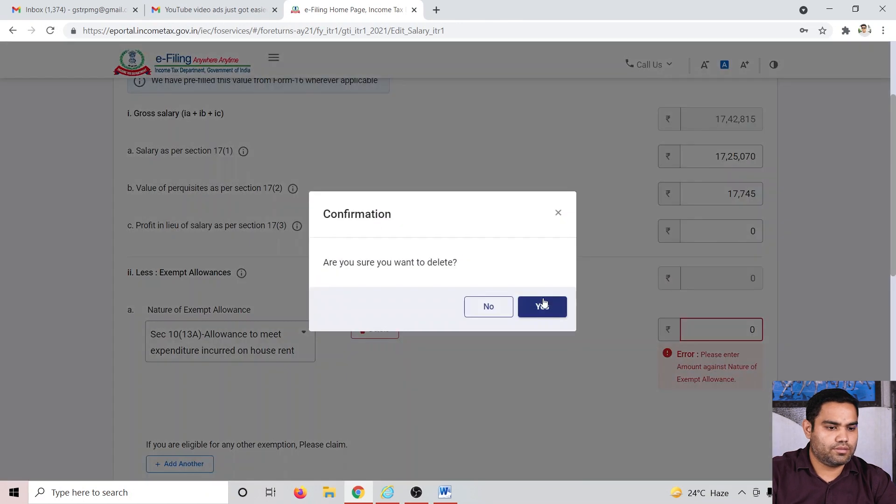
click(542, 303)
Step: Save the edited salary details
scroll(542, 310, down, 7)
scroll(540, 336, up, 7)
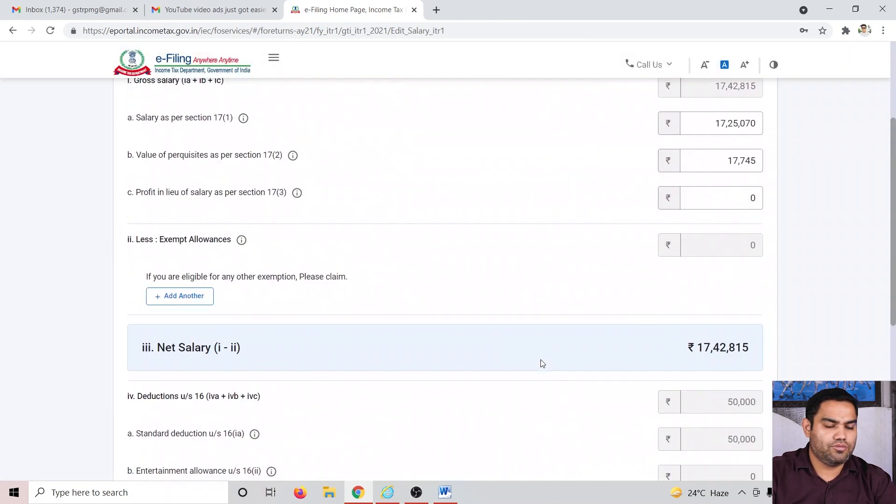
scroll(542, 364, down, 4)
scroll(543, 368, down, 3)
click(750, 330)
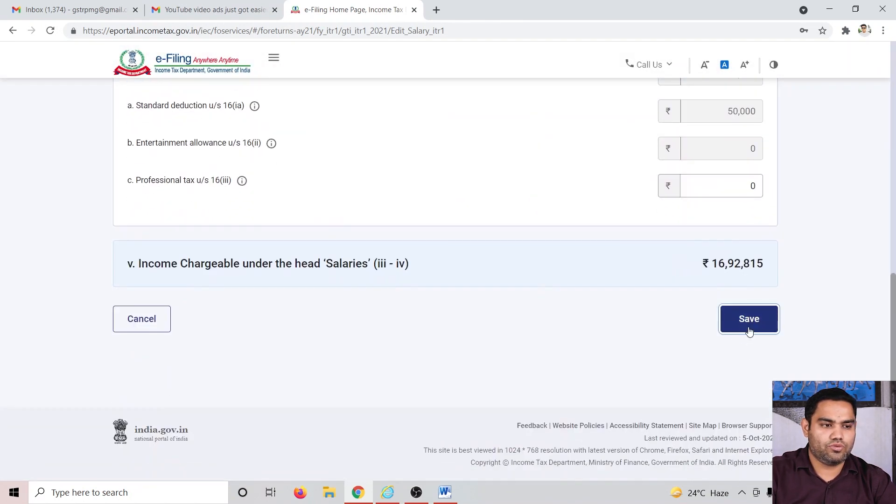
scroll(611, 345, down, 10)
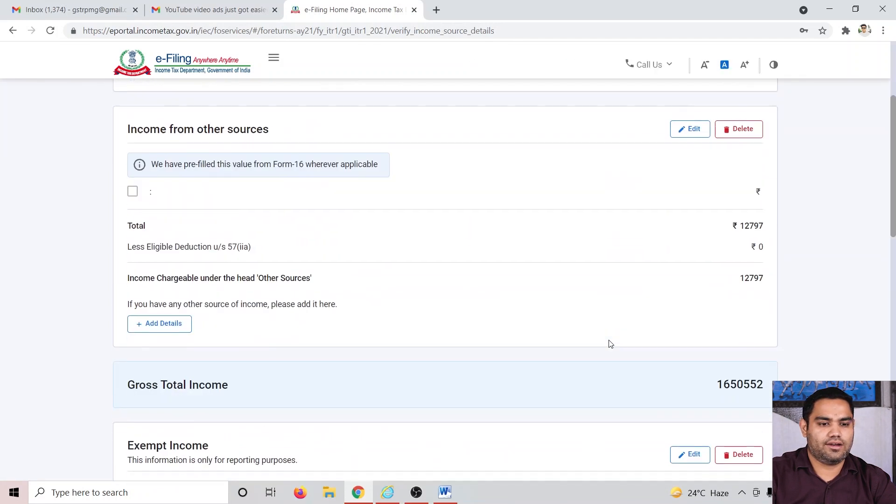
scroll(610, 344, down, 5)
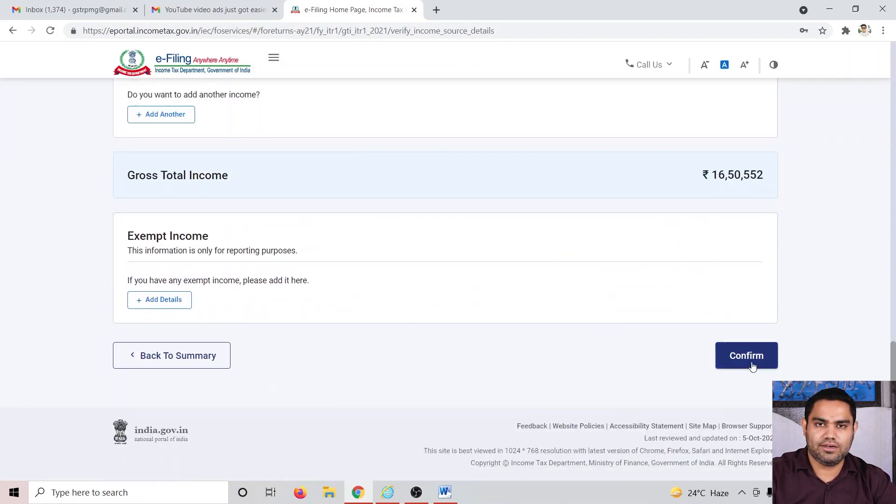
Step: Confirm the income section and proceed through the return summary and tax summary to preview the return
click(742, 362)
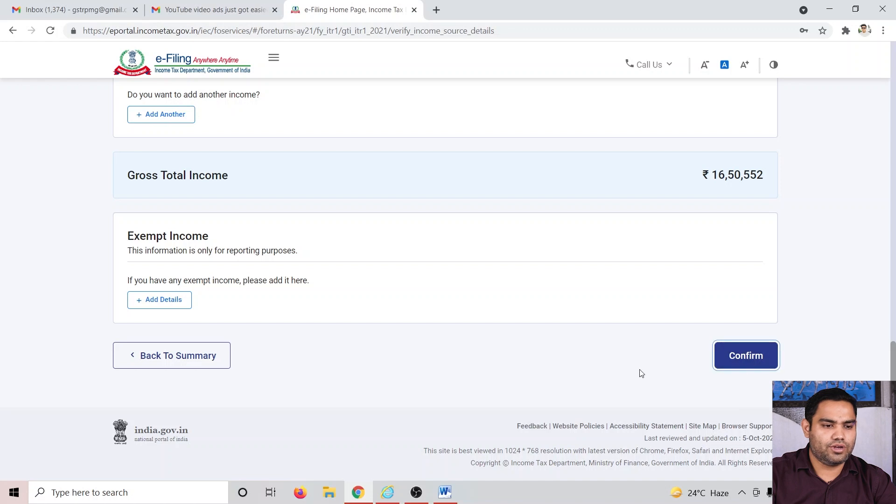
scroll(599, 365, down, 5)
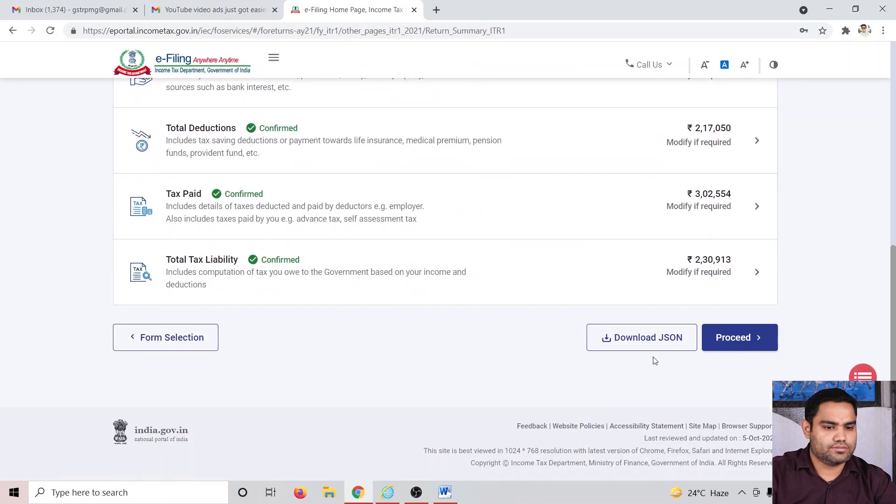
click(735, 342)
scroll(537, 362, down, 10)
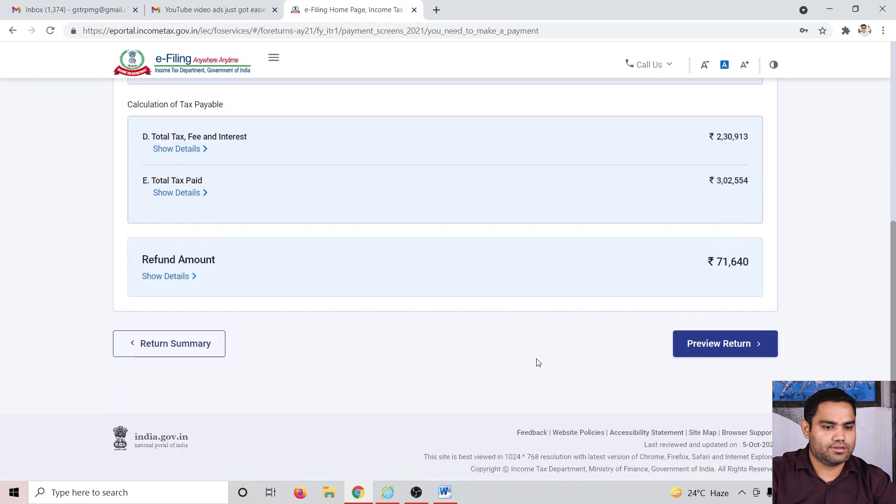
click(728, 343)
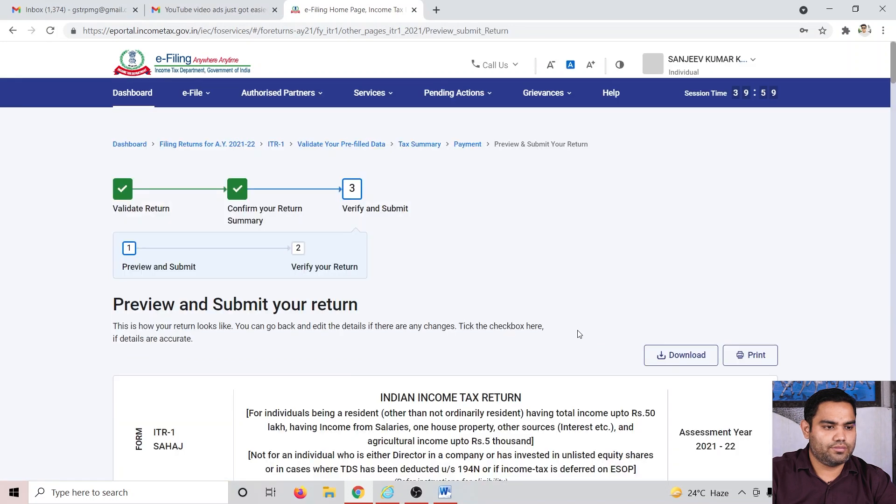
Step: Scroll through the return preview and proceed to validation
scroll(579, 335, down, 10)
scroll(664, 120, down, 20)
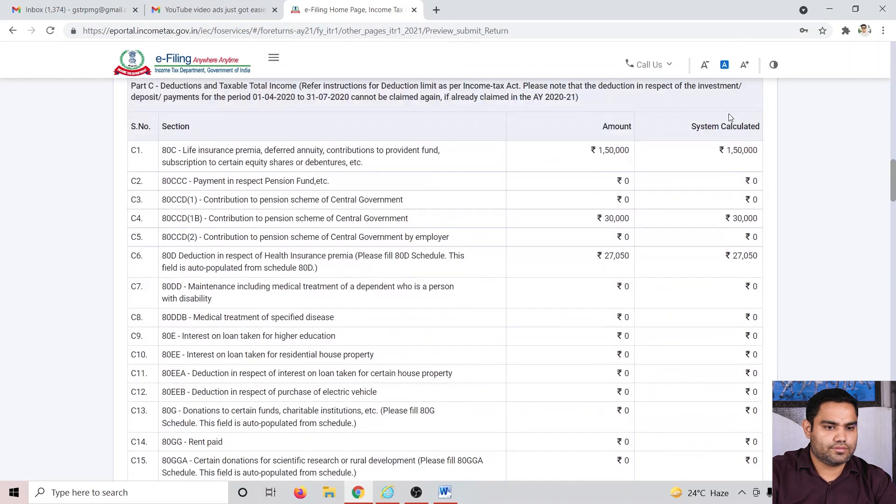
scroll(691, 358, down, 3)
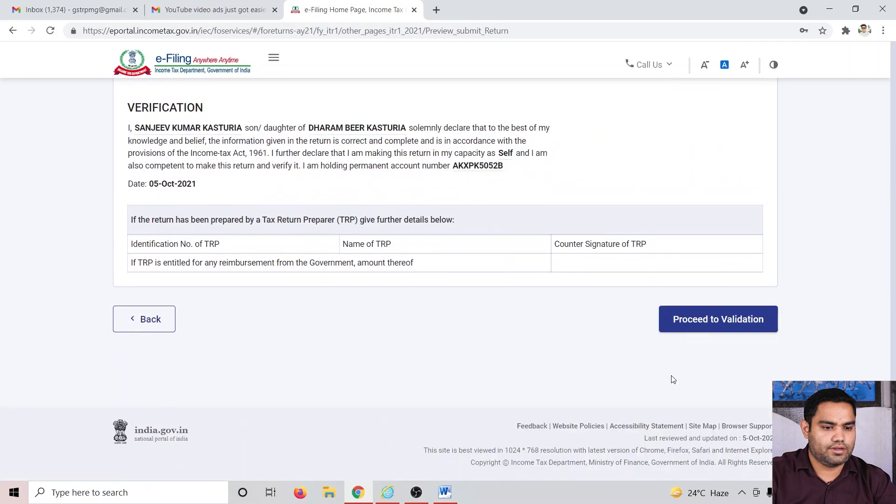
click(702, 331)
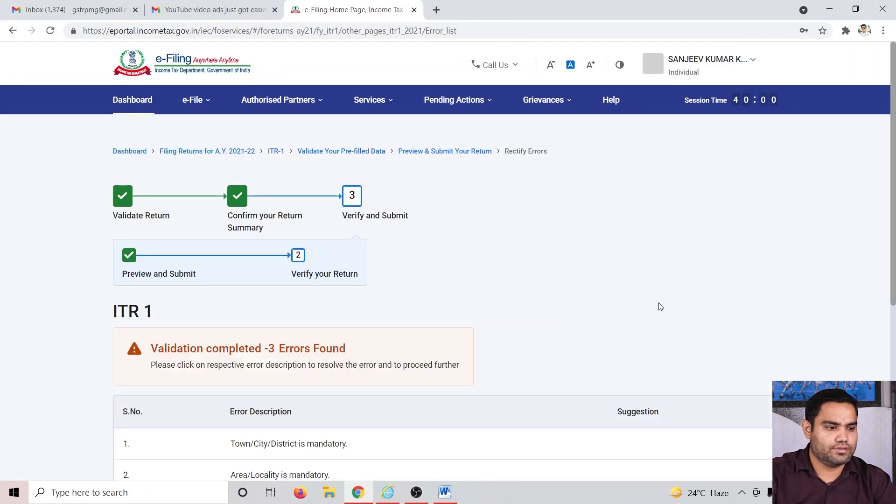
Step: Open the Town/City/District error and set the address country to 91 - INDIA in the contact details
scroll(688, 304, down, 5)
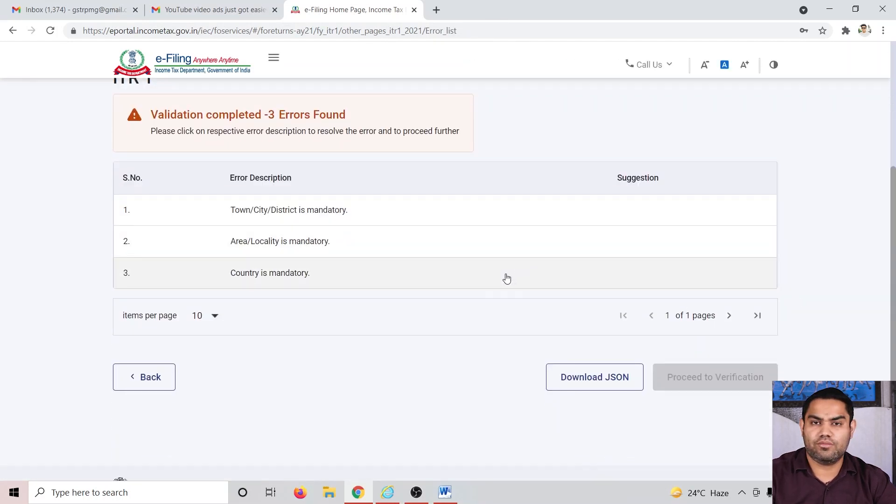
click(282, 211)
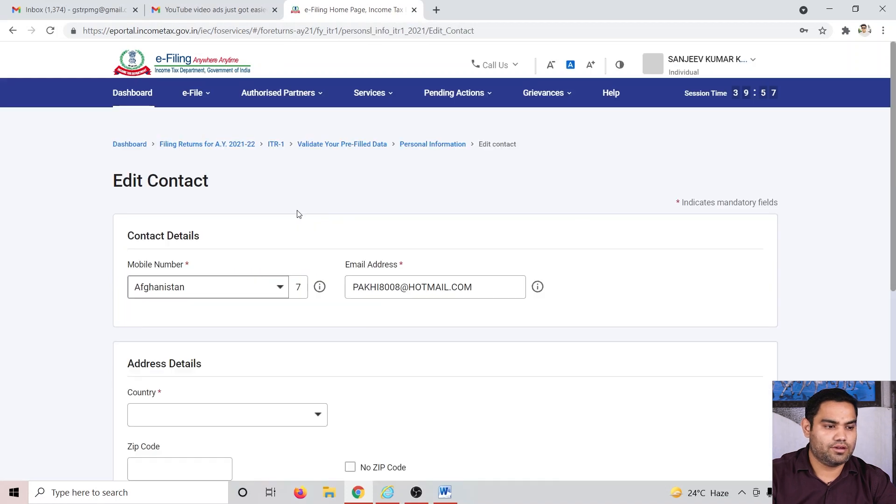
scroll(411, 373, down, 2)
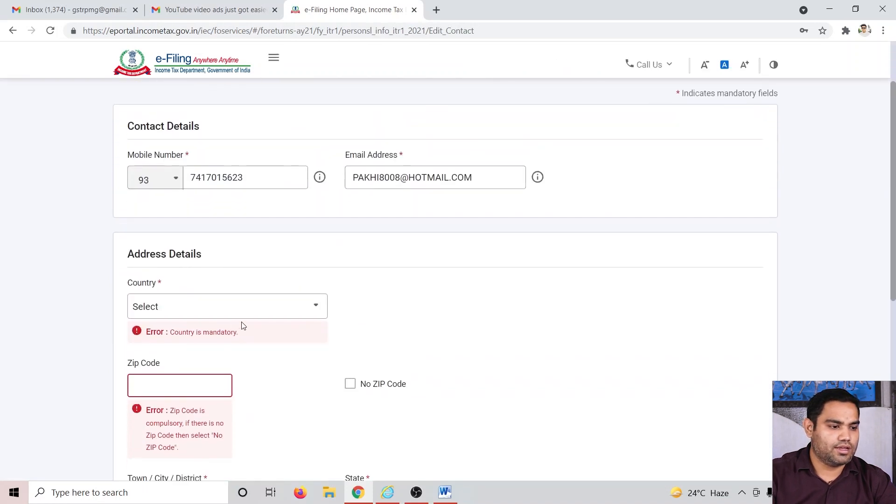
click(252, 315)
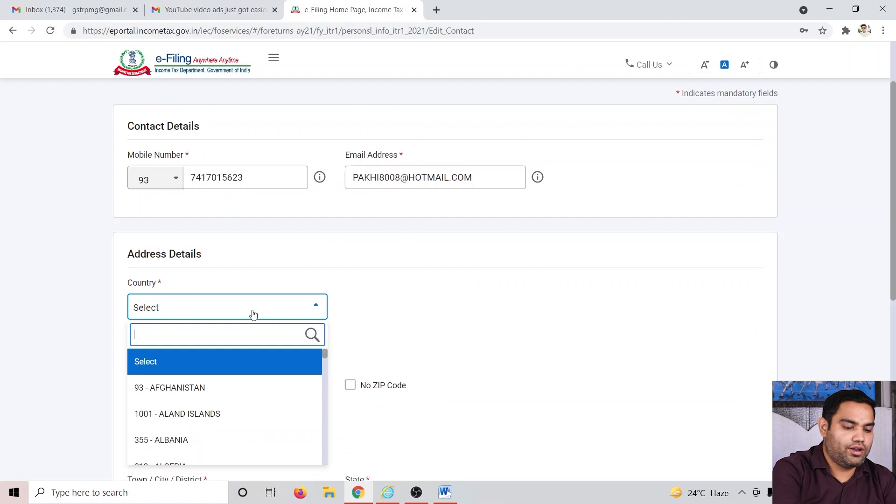
text(india)
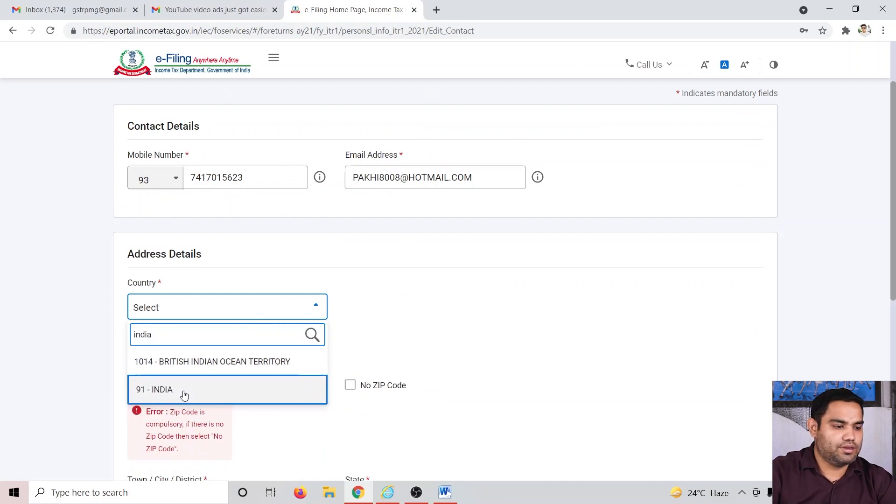
click(184, 395)
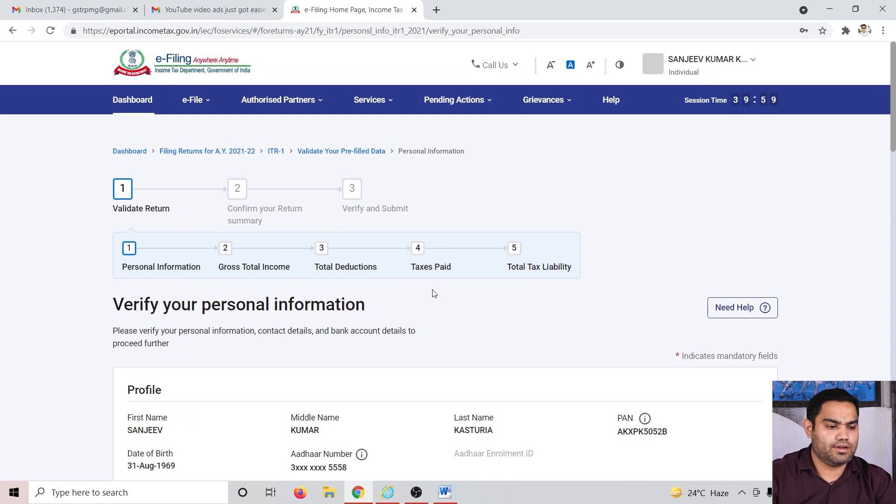
Step: Confirm the personal information and proceed through the return summary and tax summary to preview the return
scroll(434, 293, down, 20)
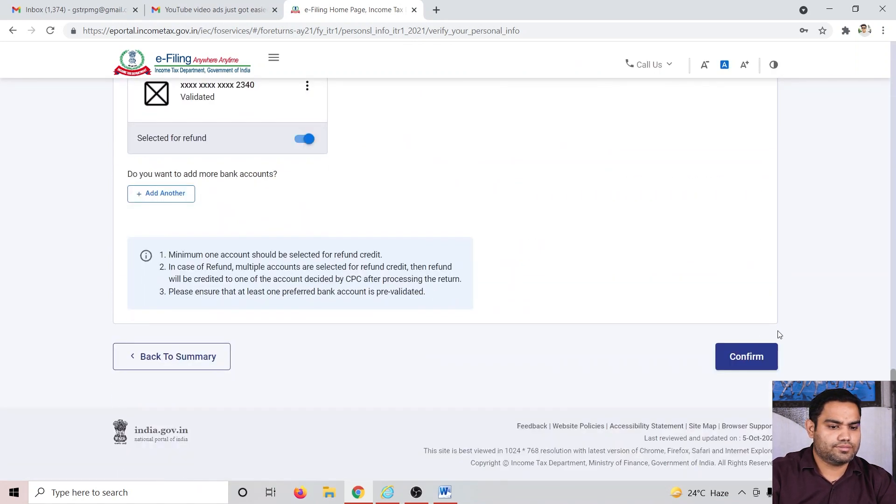
click(742, 359)
scroll(442, 311, down, 8)
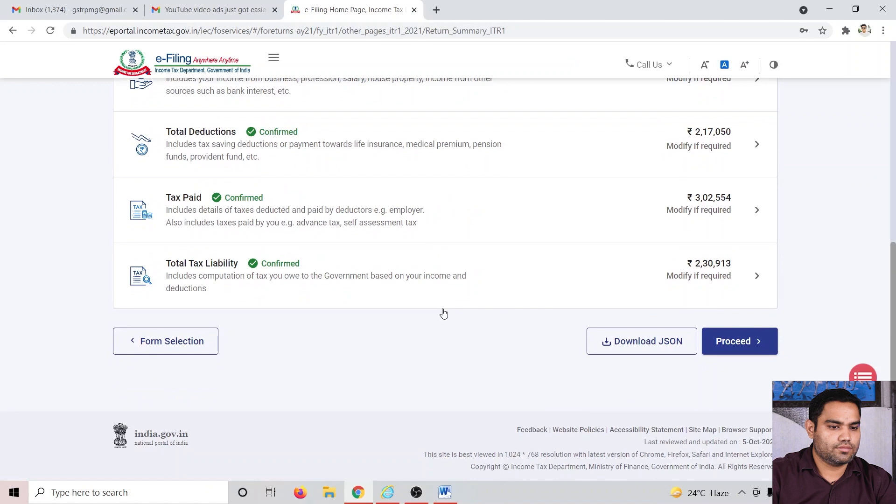
click(731, 343)
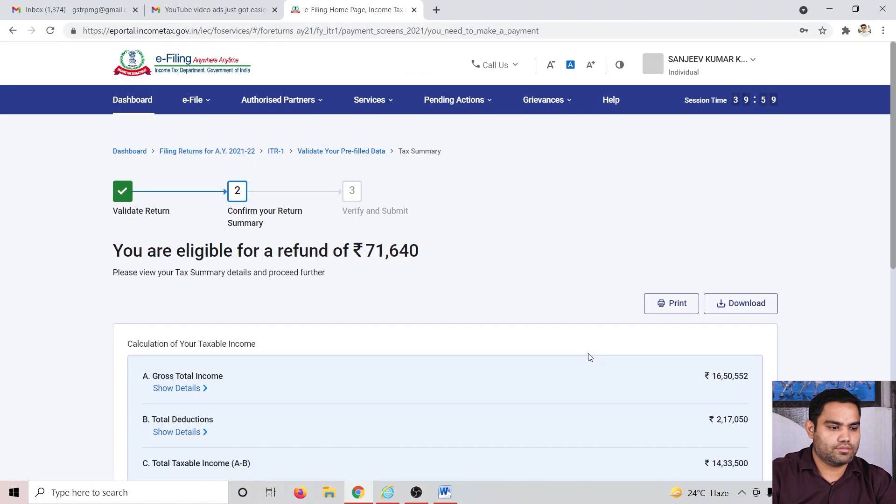
scroll(587, 358, down, 10)
click(702, 345)
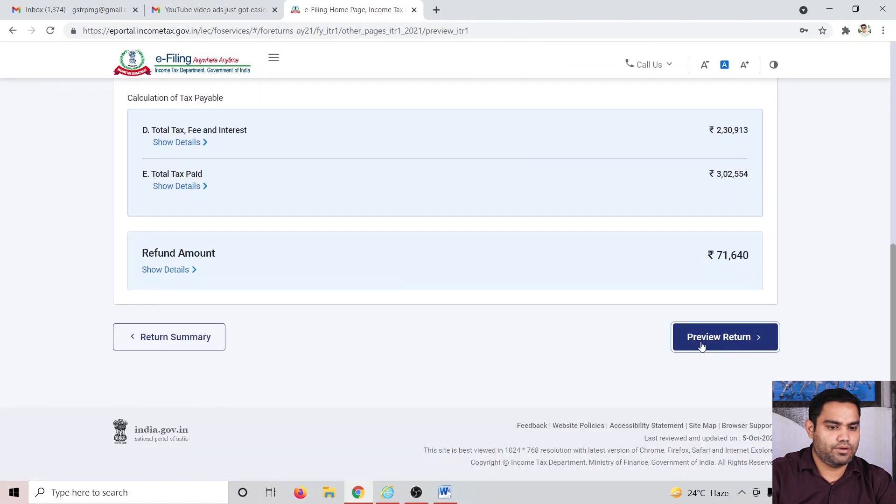
Step: Proceed from the return preview to validate the return again
scroll(467, 326, down, 10)
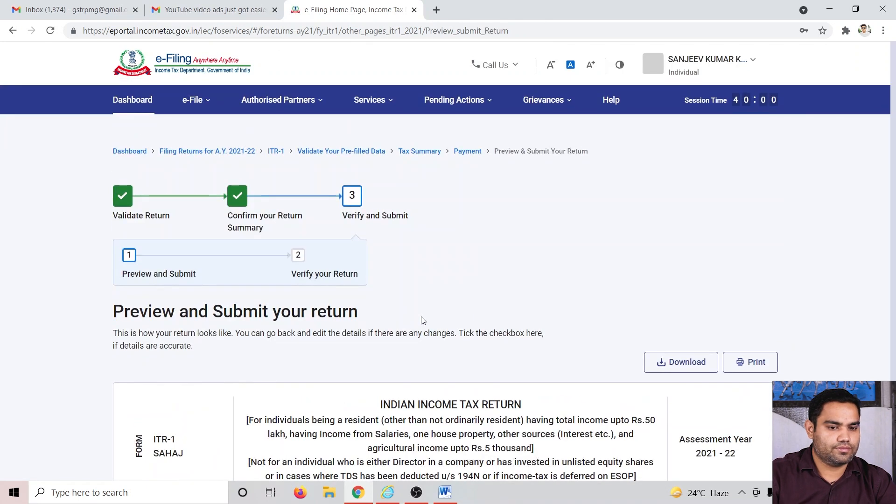
scroll(424, 320, down, 20)
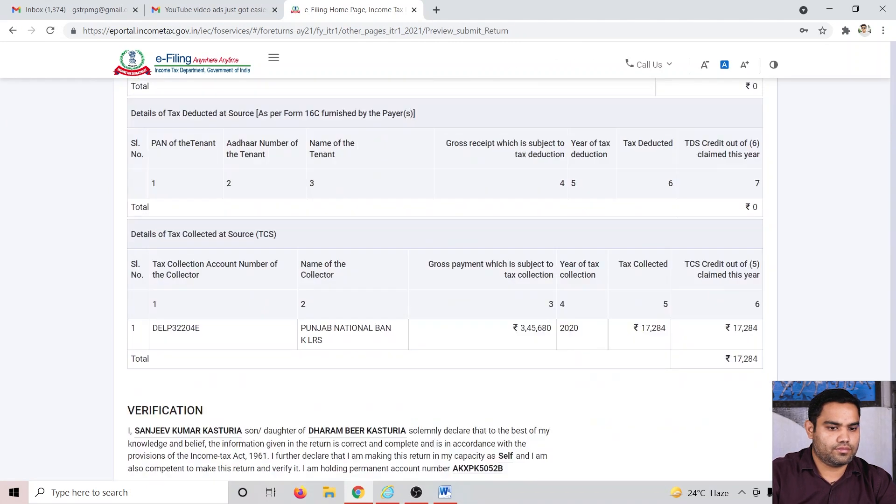
click(723, 319)
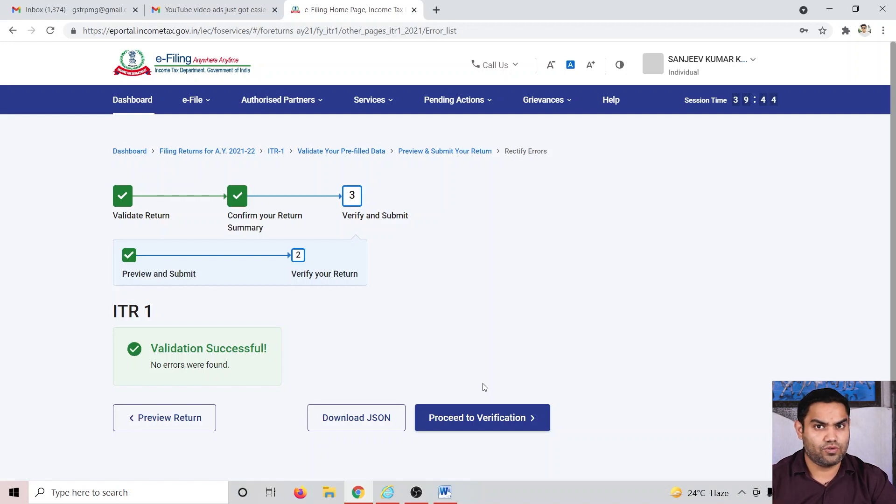
Step: Proceed to verification and choose the e-Verify Now method
click(484, 415)
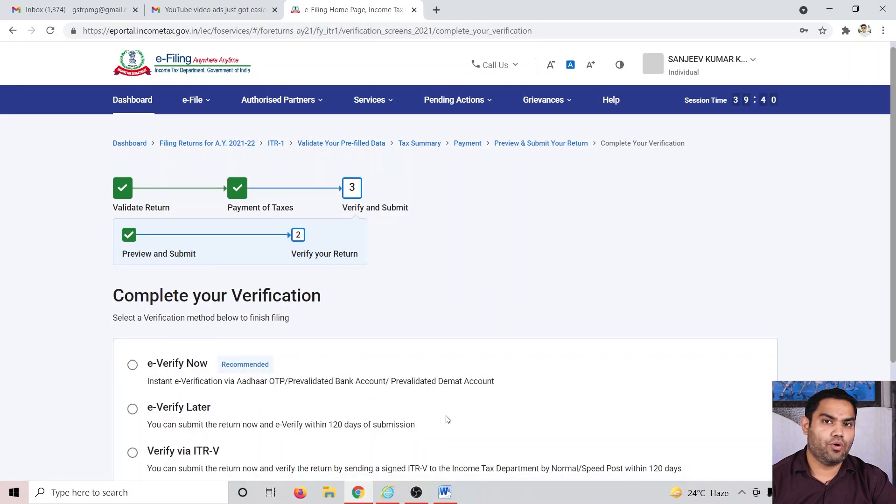
scroll(420, 401, down, 3)
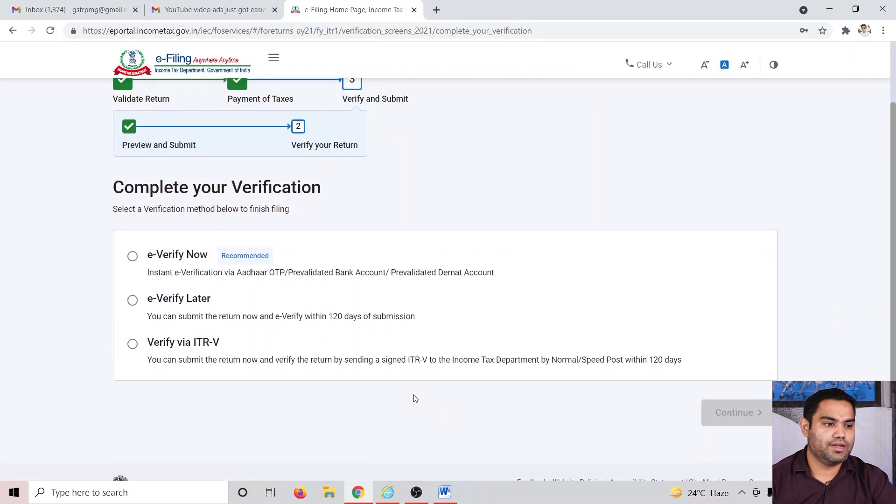
click(133, 257)
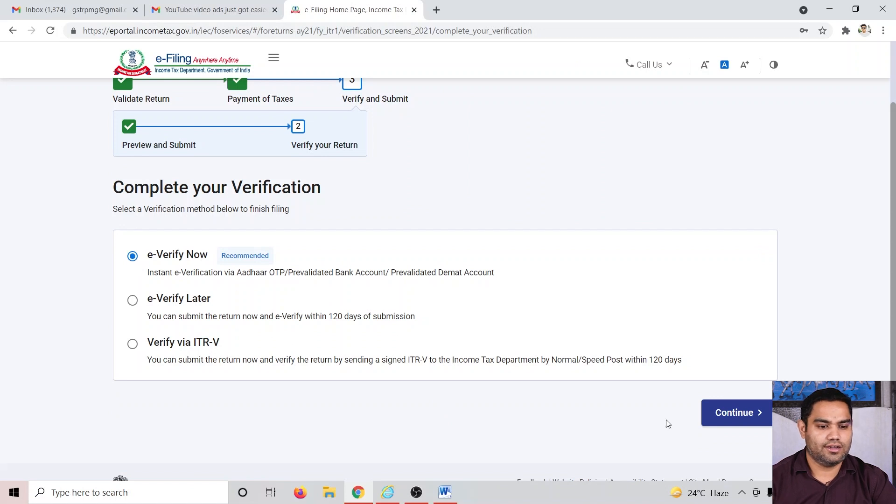
click(751, 413)
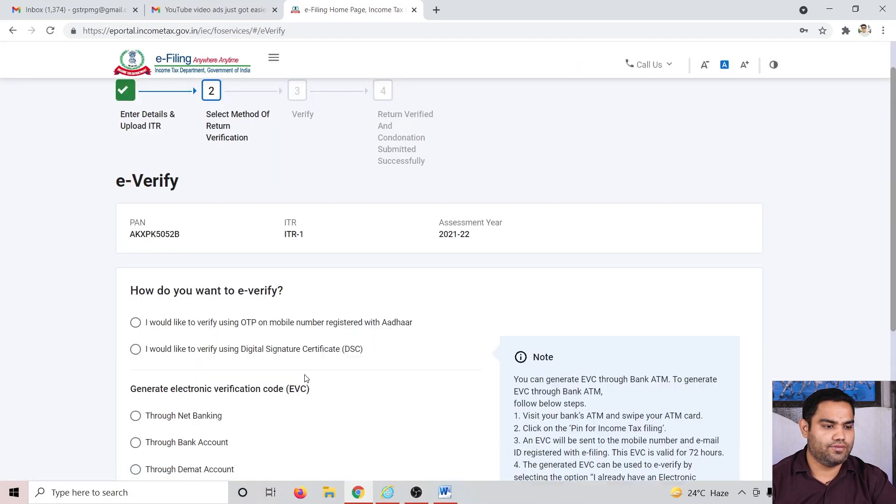
Step: Choose to e-verify with OTP on the Aadhaar-registered mobile, accept the Aadhaar consent and generate the Aadhaar OTP
click(136, 324)
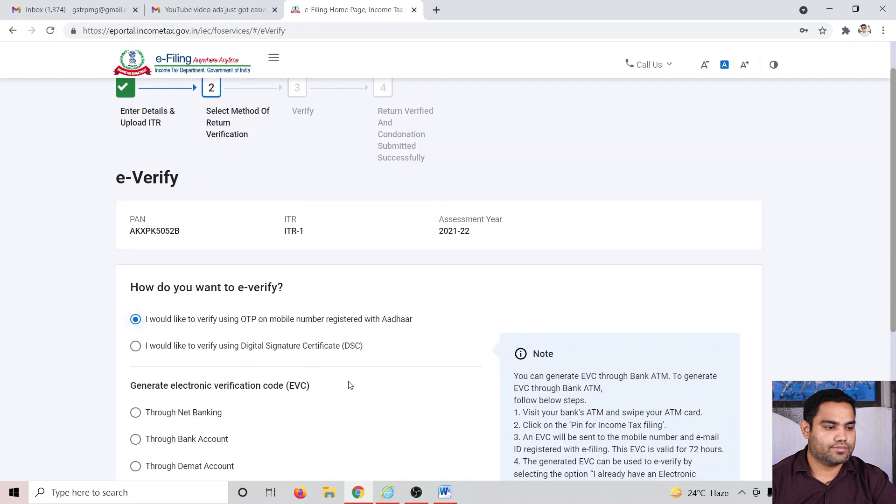
scroll(475, 369, down, 3)
click(722, 433)
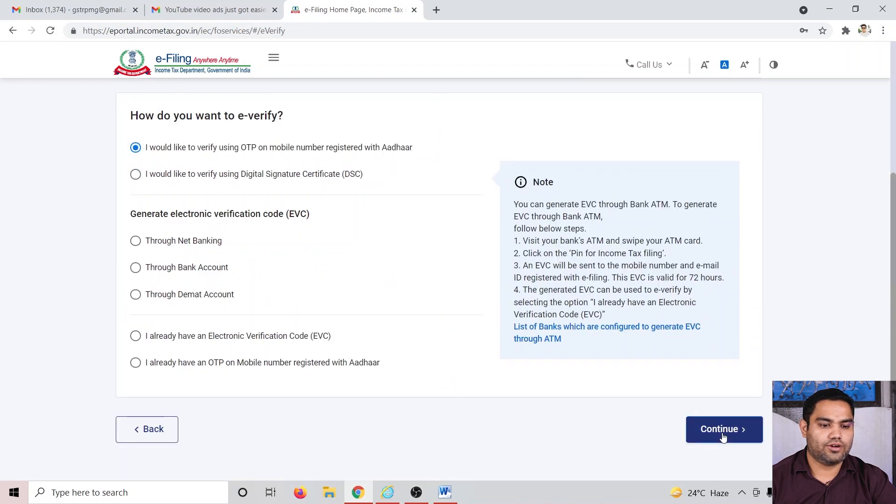
click(303, 293)
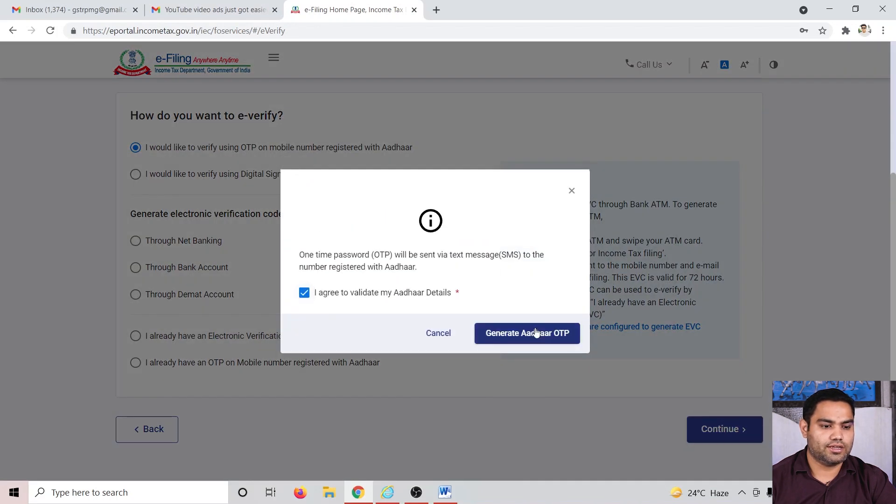
click(536, 333)
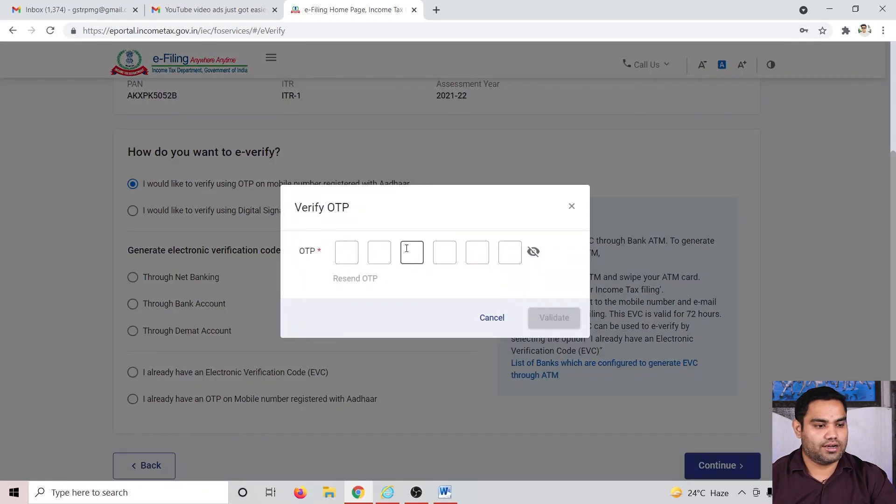
Step: Enter the Aadhaar OTP, validate it, and submit the return
click(349, 251)
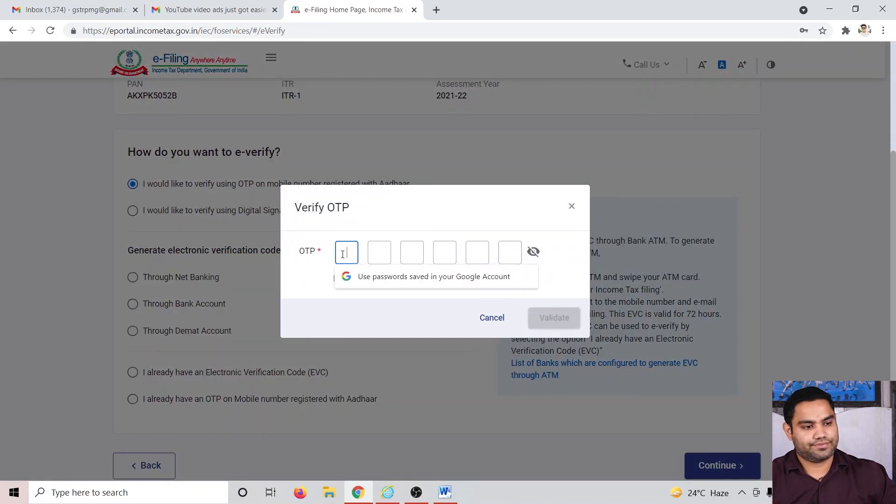
text(••••••)
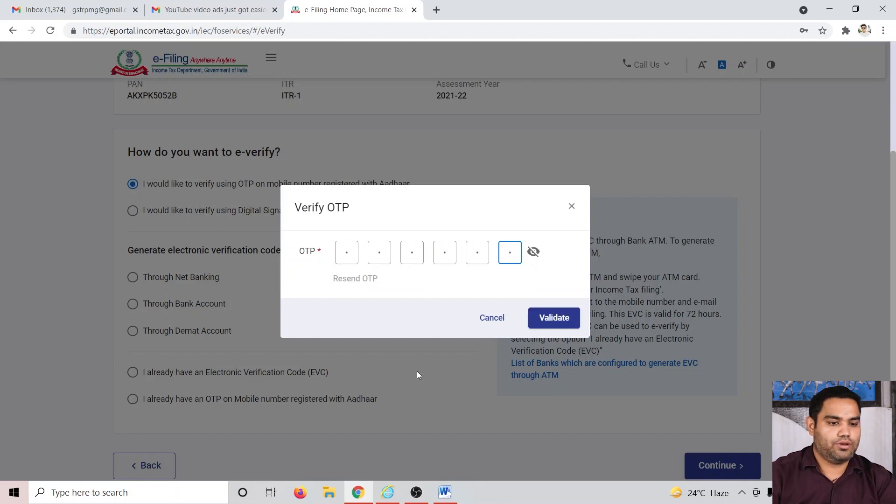
click(572, 318)
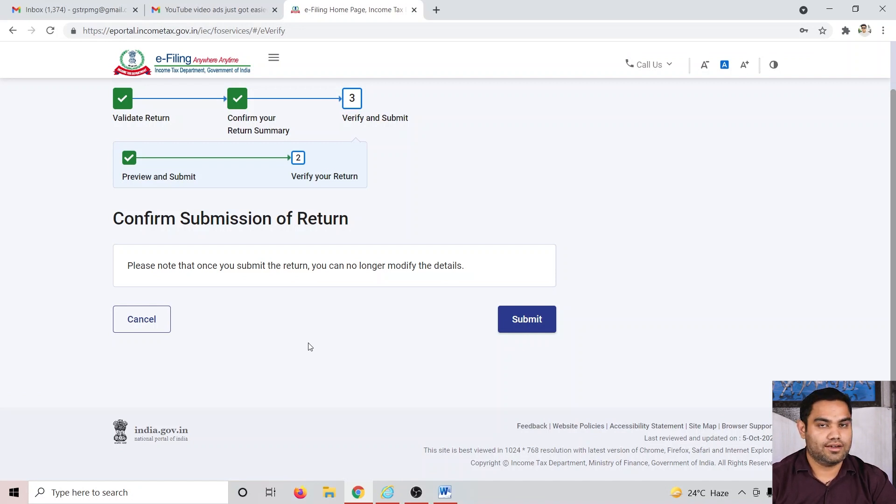
click(525, 328)
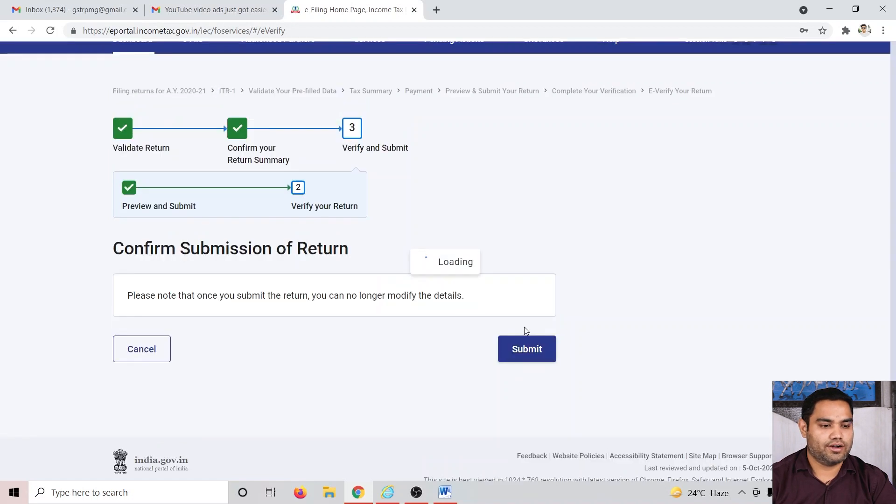